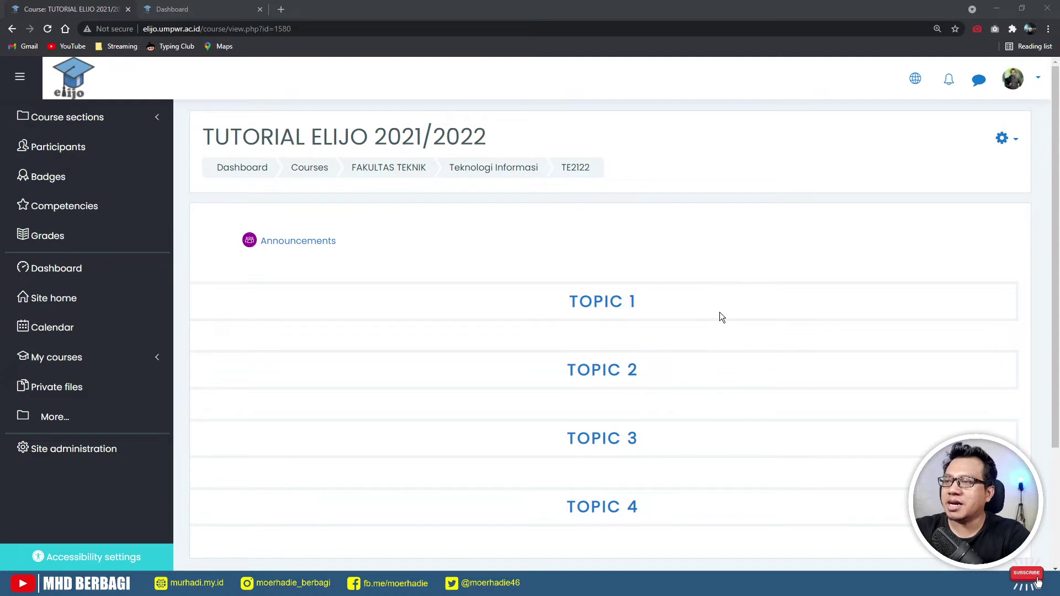
Step: Turn on editing mode for the TUTORIAL ELIJO 2021/2022 course
scroll(672, 351, "down", 2)
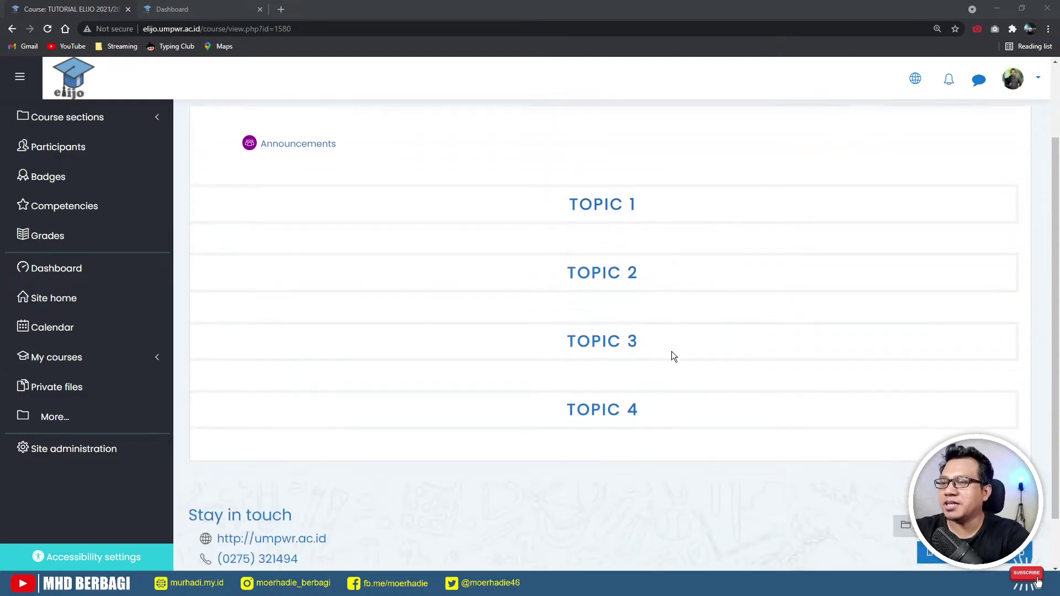
scroll(670, 362, "up", 2)
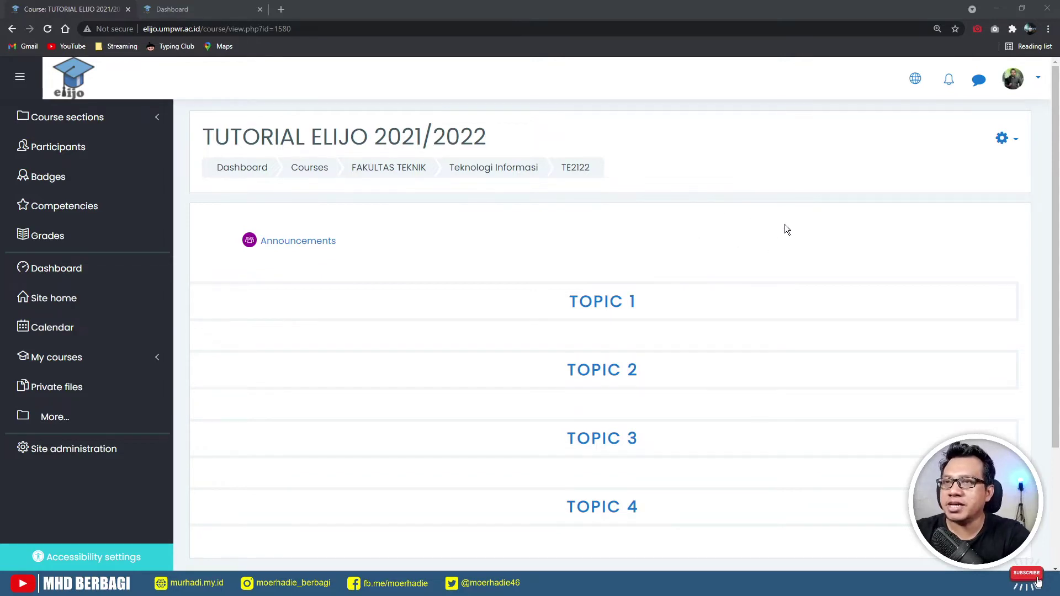
left_click(1017, 143)
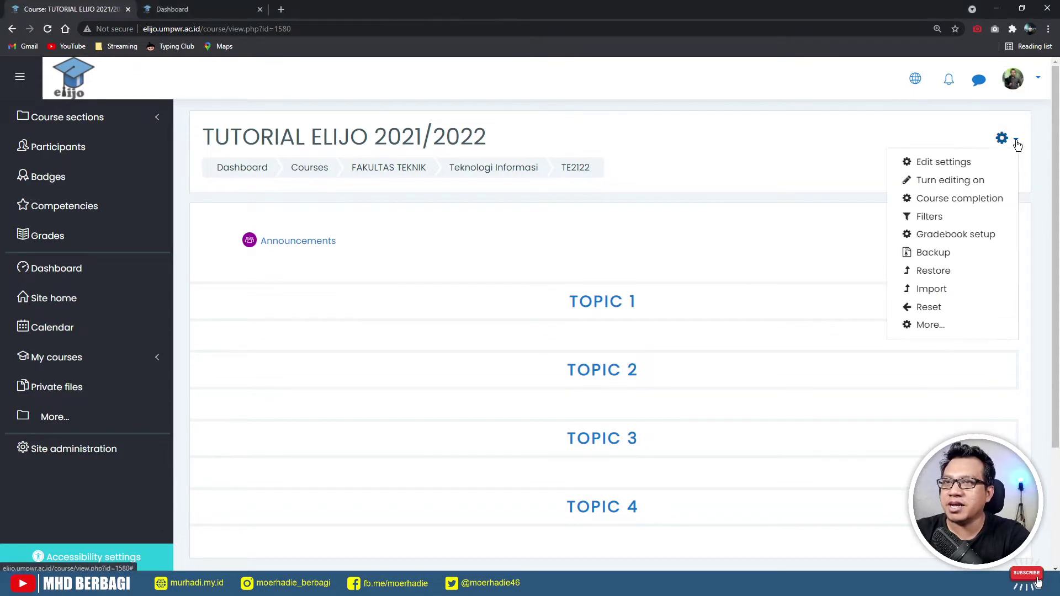
left_click(956, 190)
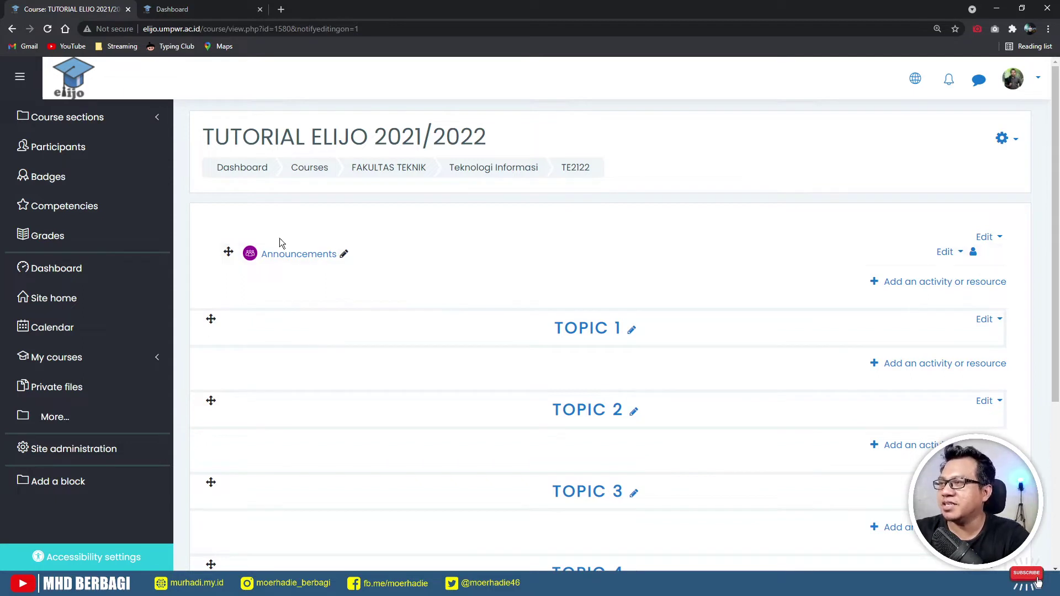
Step: Rename the Topic 1 section as ADMINISTRASI PERKULIAHAN
scroll(420, 312, "down", 1)
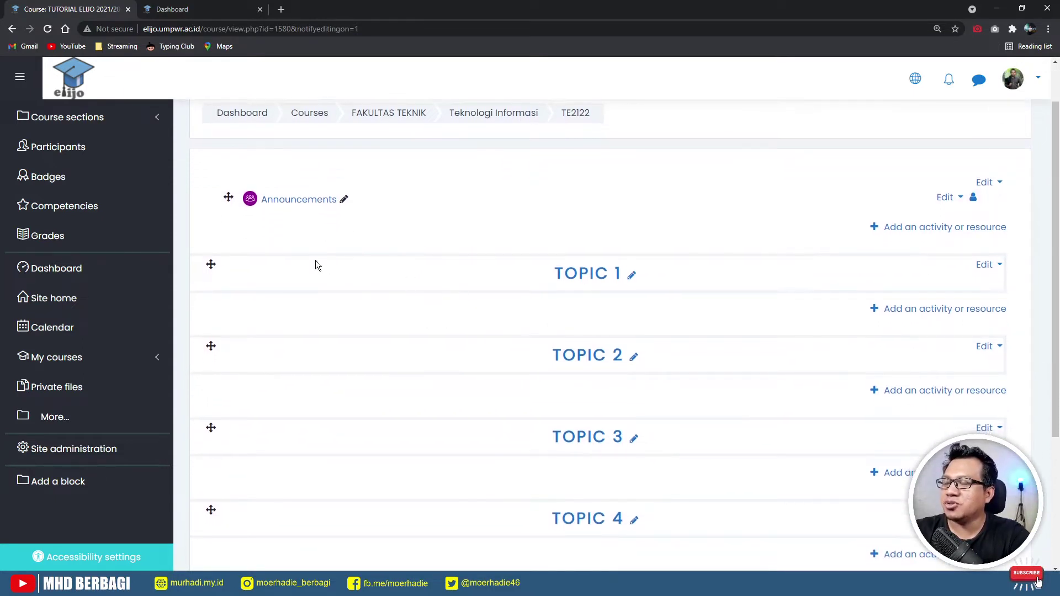
left_click(634, 276)
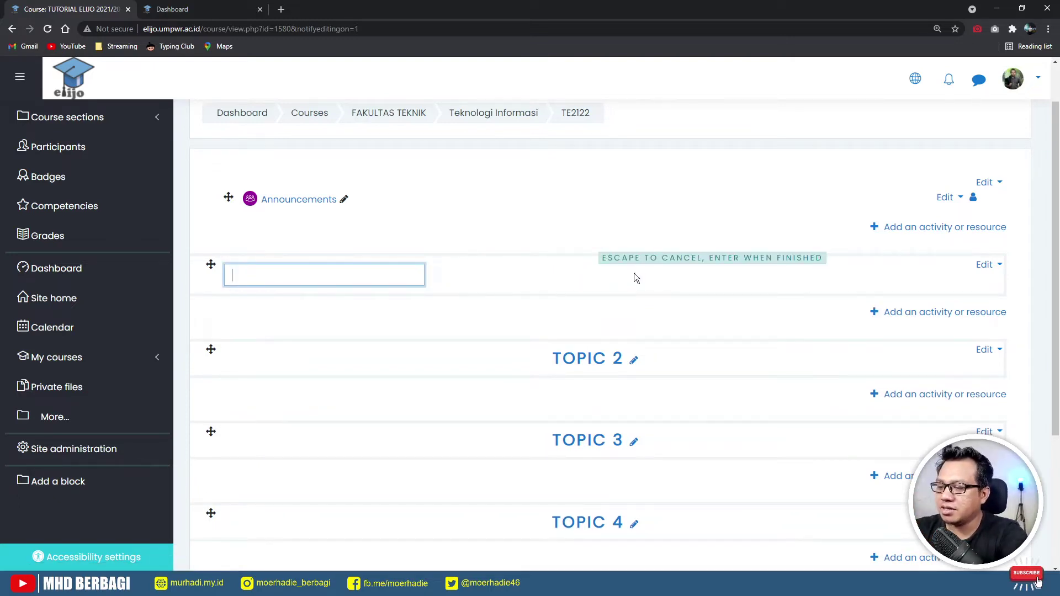
type("a")
key("BackSpace")
key("Caps_Lock")
type("ADM")
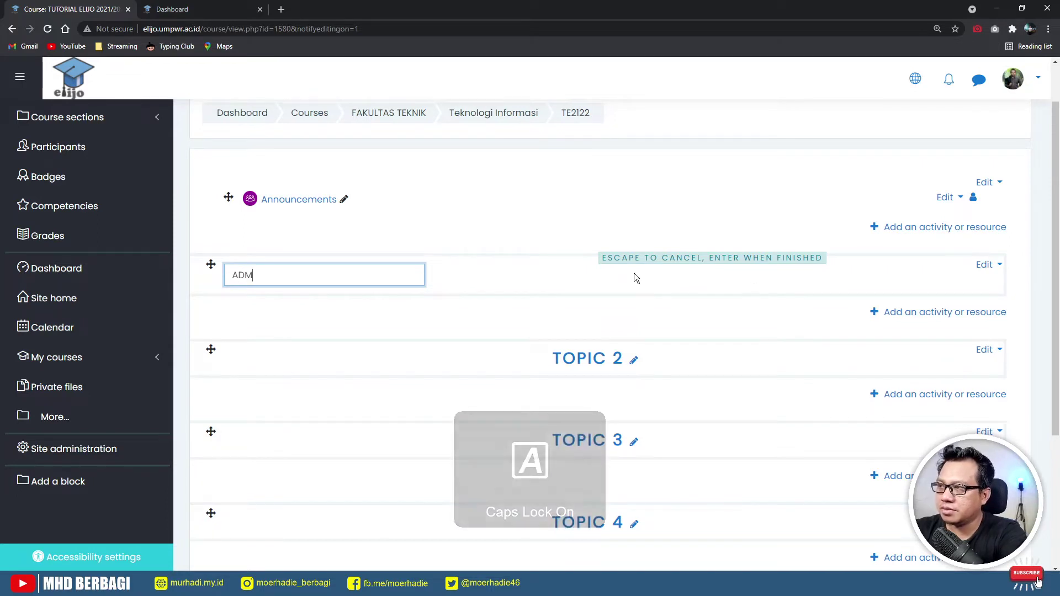
type("INISTRASI")
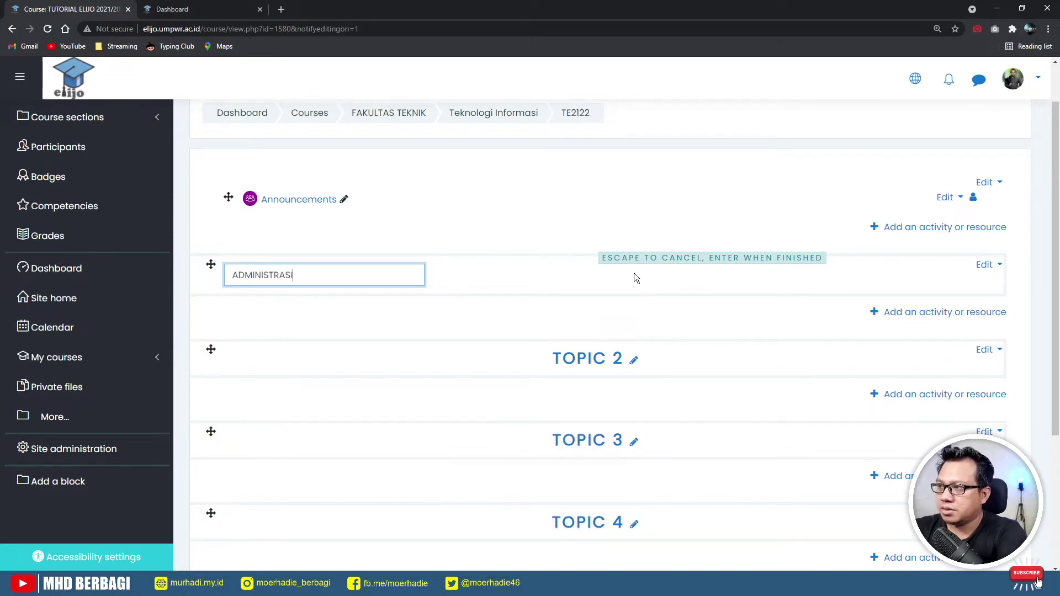
type(" PERKU")
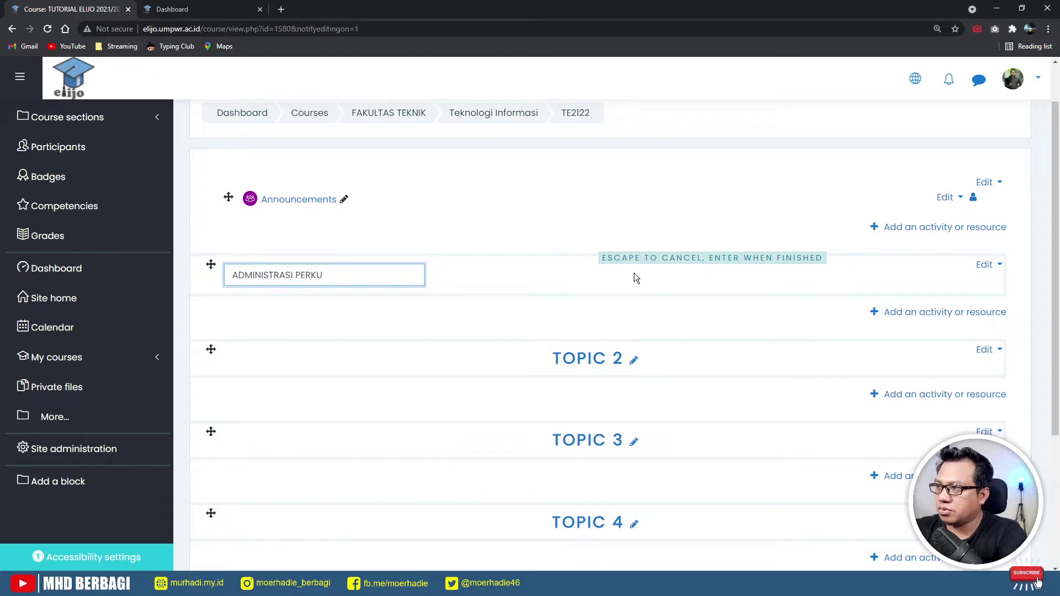
type("LIAHAN")
key("Return")
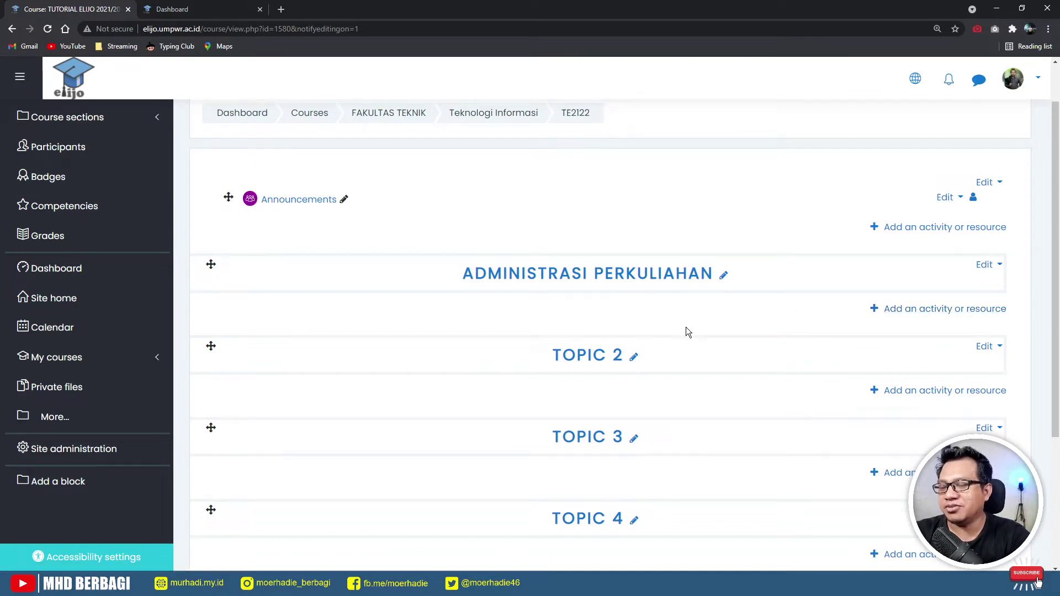
Step: Start adding a File resource to the ADMINISTRASI PERKULIAHAN section
left_click(898, 313)
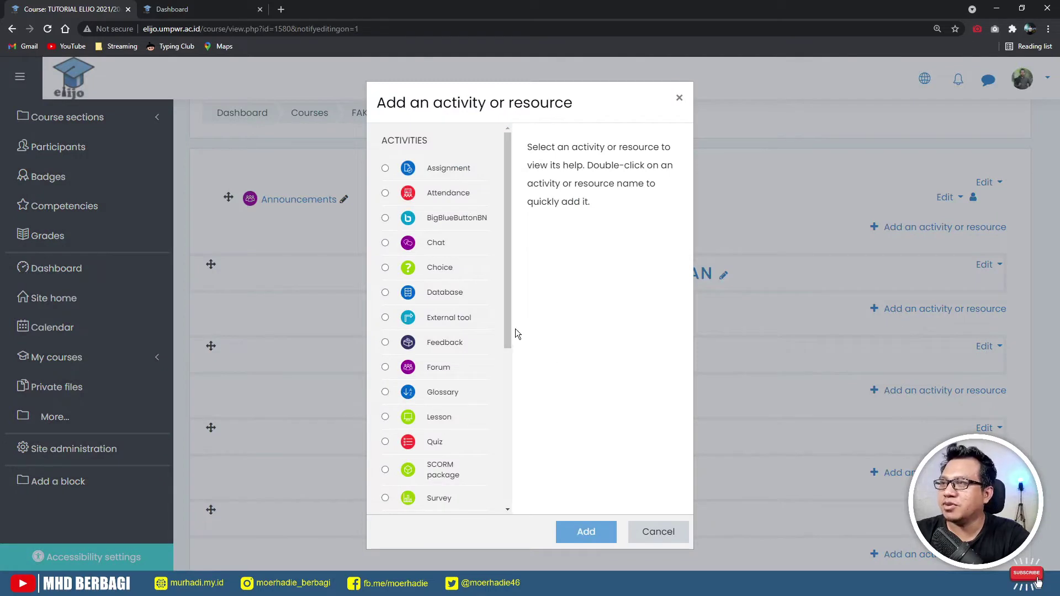
left_click(679, 98)
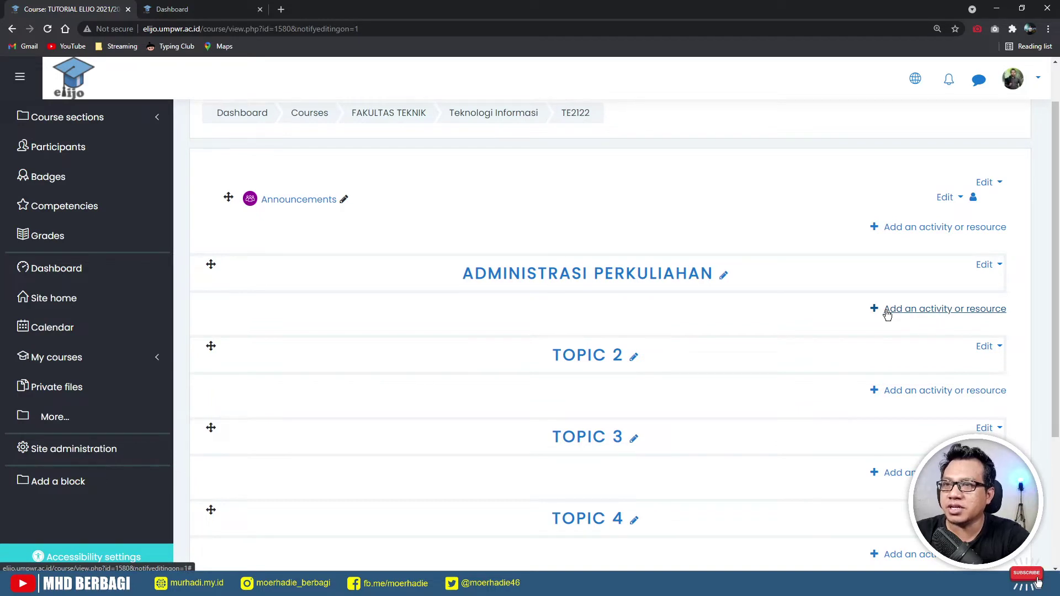
left_click(888, 314)
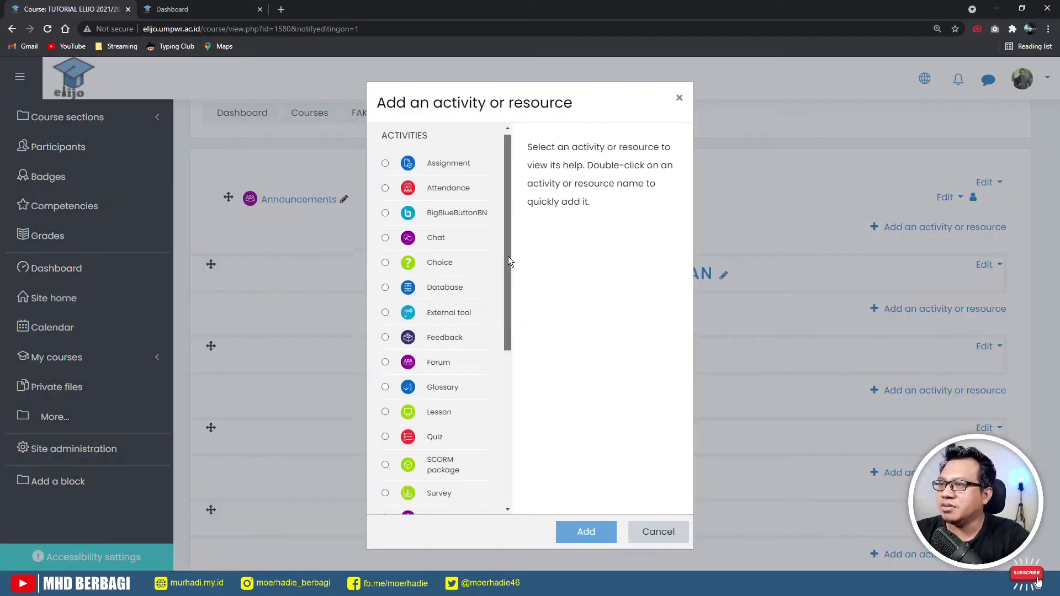
left_click_drag(508, 256, 506, 437)
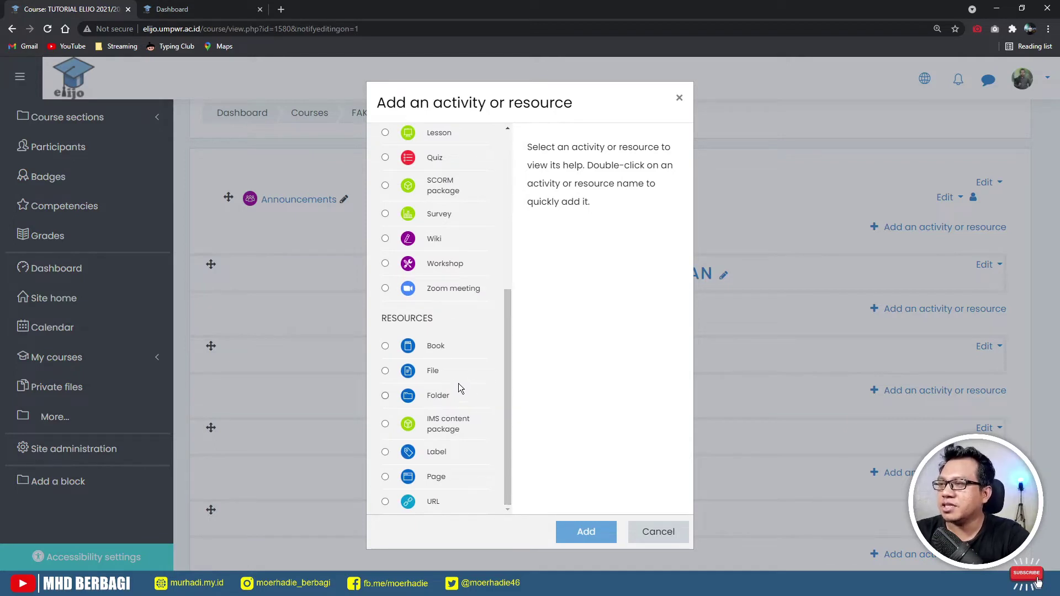
left_click(435, 374)
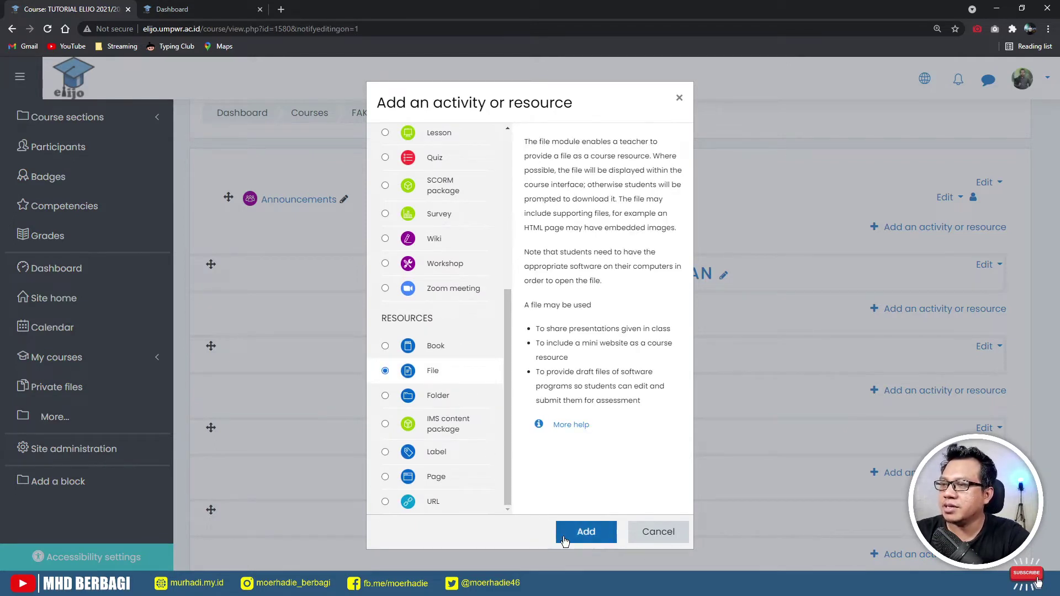
left_click(584, 532)
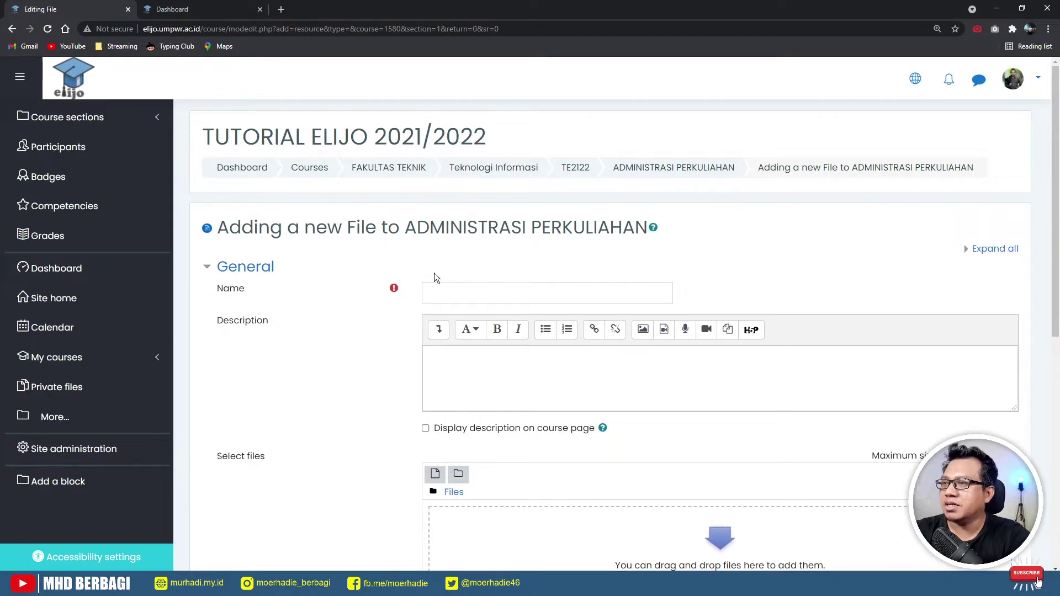
Step: Name the new file resource RPS
left_click(456, 293)
type("r")
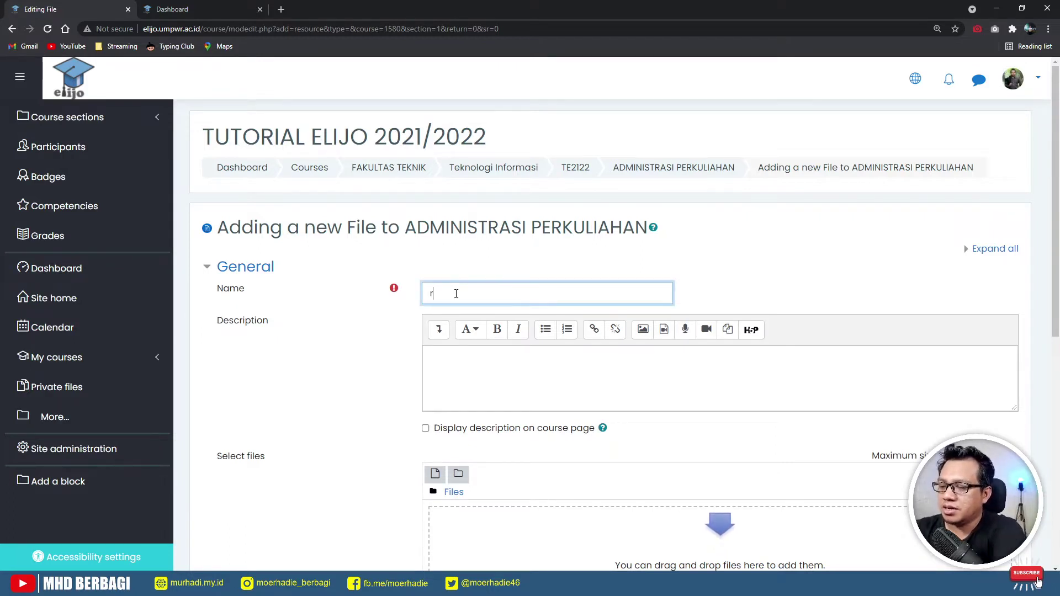
type("p")
key("BackSpace")
key("BackSpace")
key("Caps_Lock")
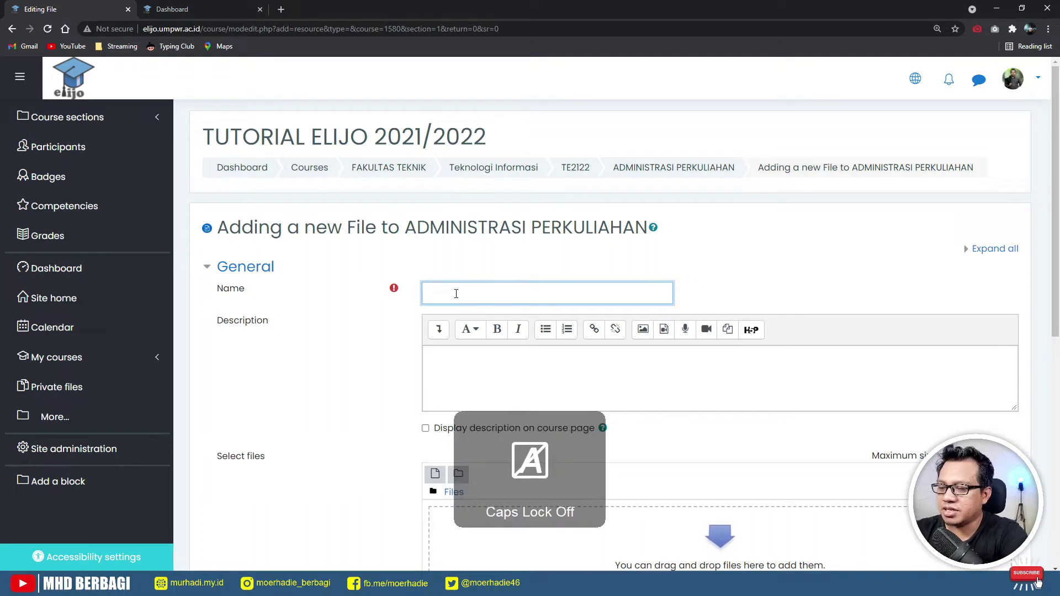
key("Caps_Lock")
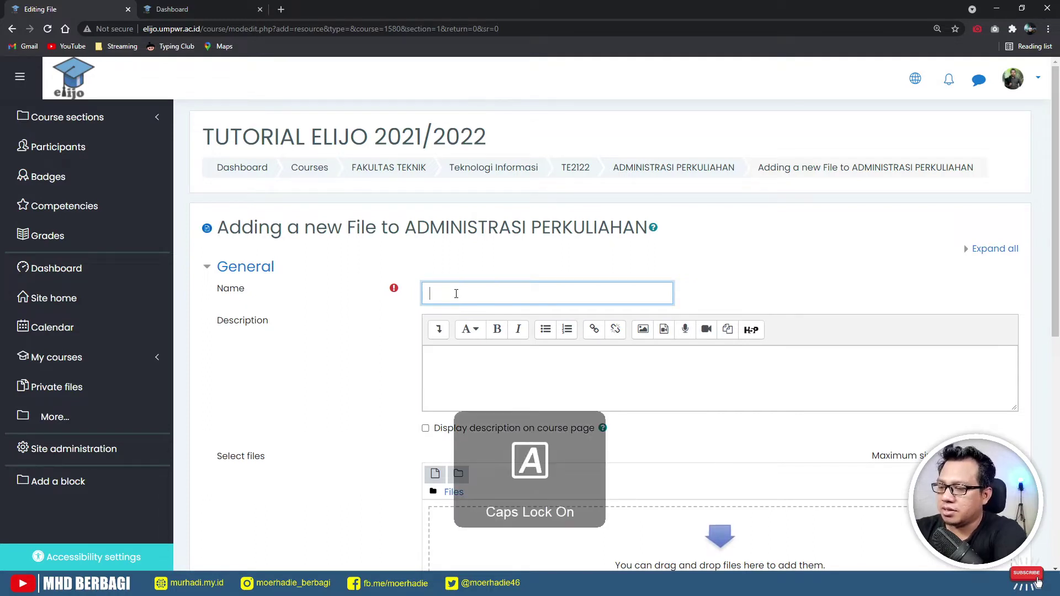
key("Caps_Lock")
type("RPs")
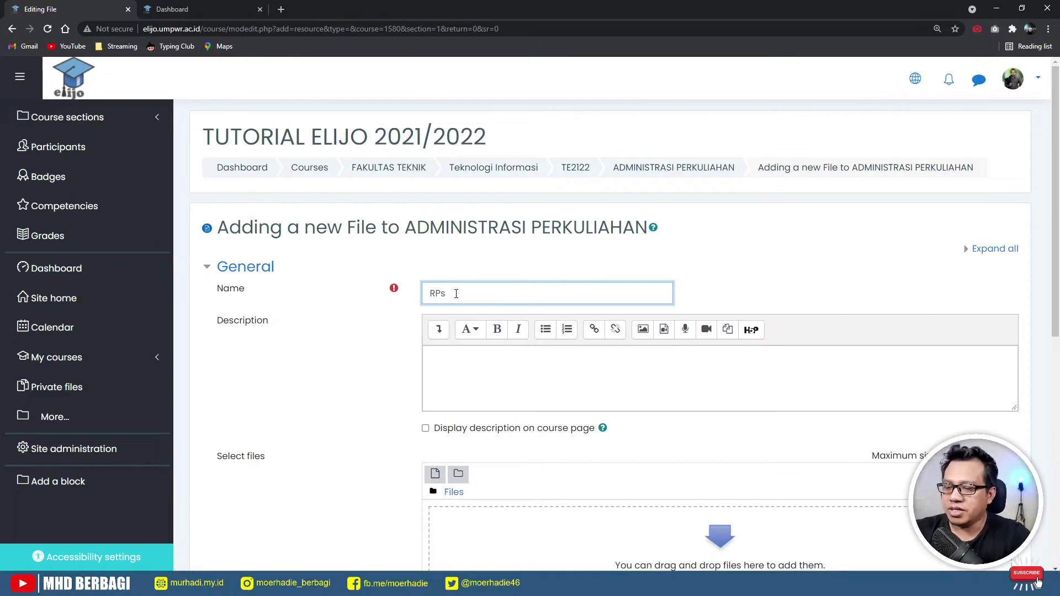
key("BackSpace")
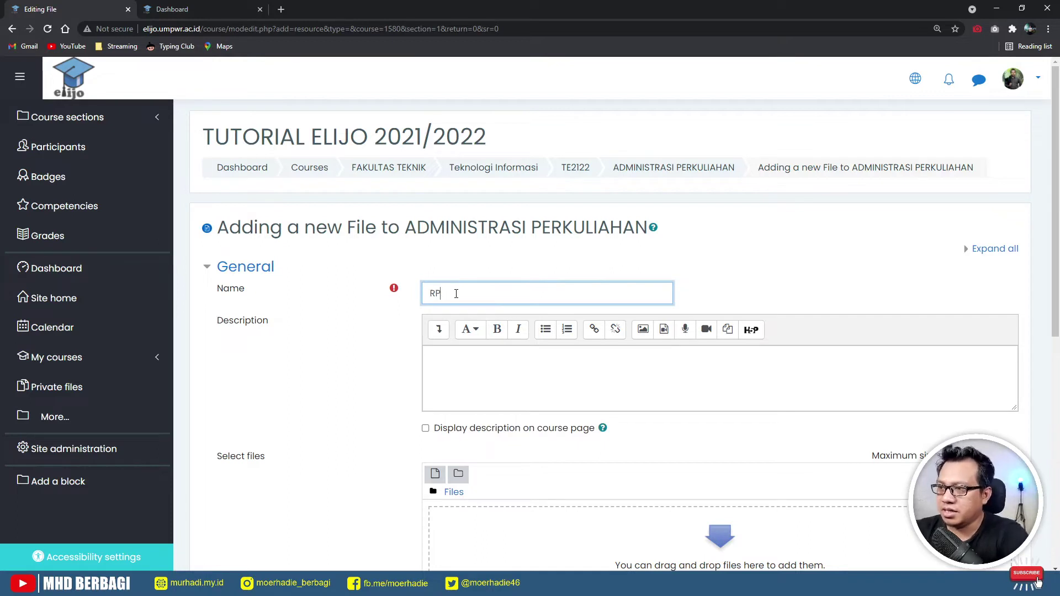
type("S")
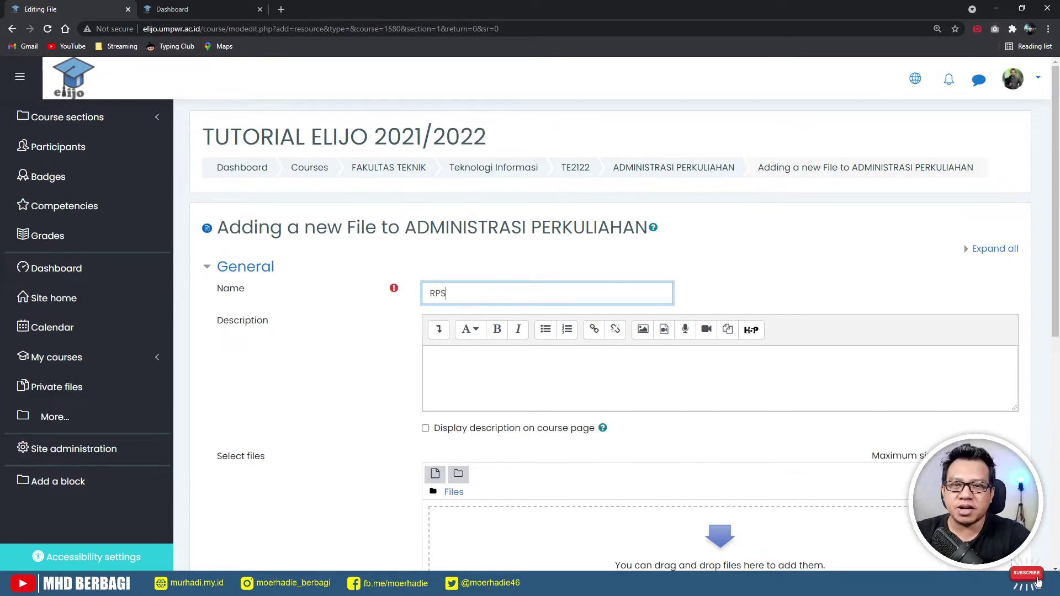
Step: Fill the resource description with the Indonesian Lorem Ipsum sample paragraph and enable displaying the description on the course page
key("alt+Tab")
key("alt+Tab")
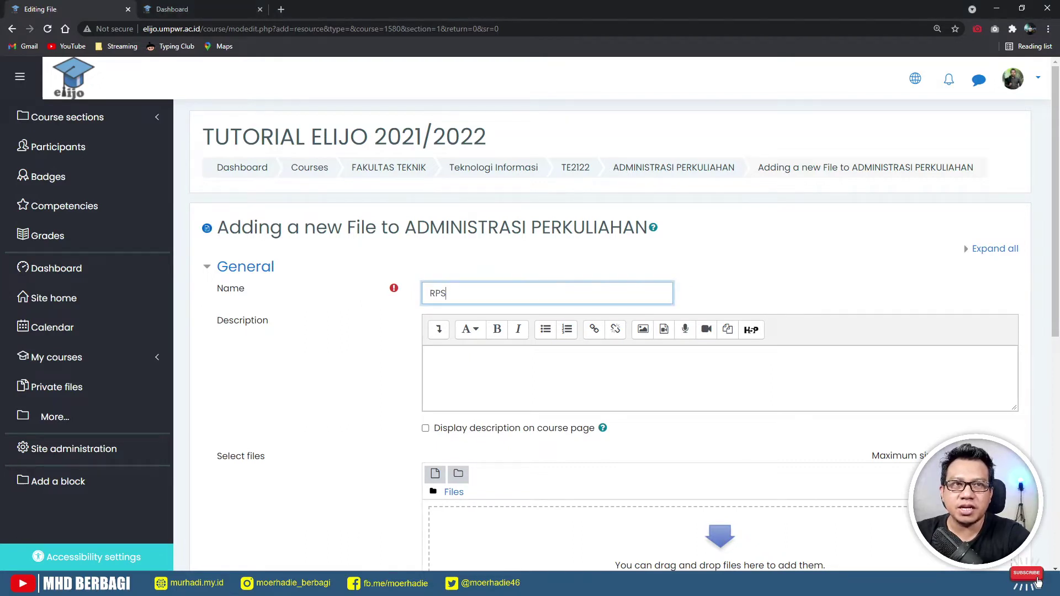
key("alt+Tab")
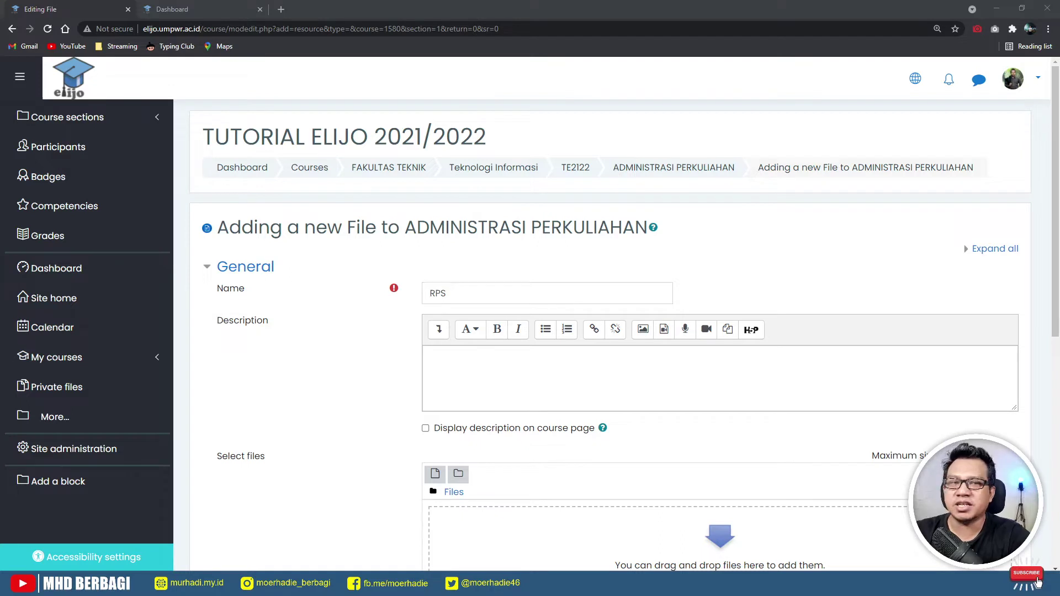
left_click(553, 384)
type("Lorem Ipsum adalah contoh teks atau dummy dalam industri percetakan dan penataan huruf atau typesetting. Lorem Ipsum telah menjadi standar contoh teks sejak tahun 1500an, saat seorang tukang cetak yang tidak dikenal mengambil sebuah kumpulan teks dan mengacaknya untuk menjadi sebuah buku contoh huruf. Ia tidak hanya bertahan selama 5 abad, tapi juga telah beralih ke penataan huruf elektronik, tanpa ada perubahan apapun.")
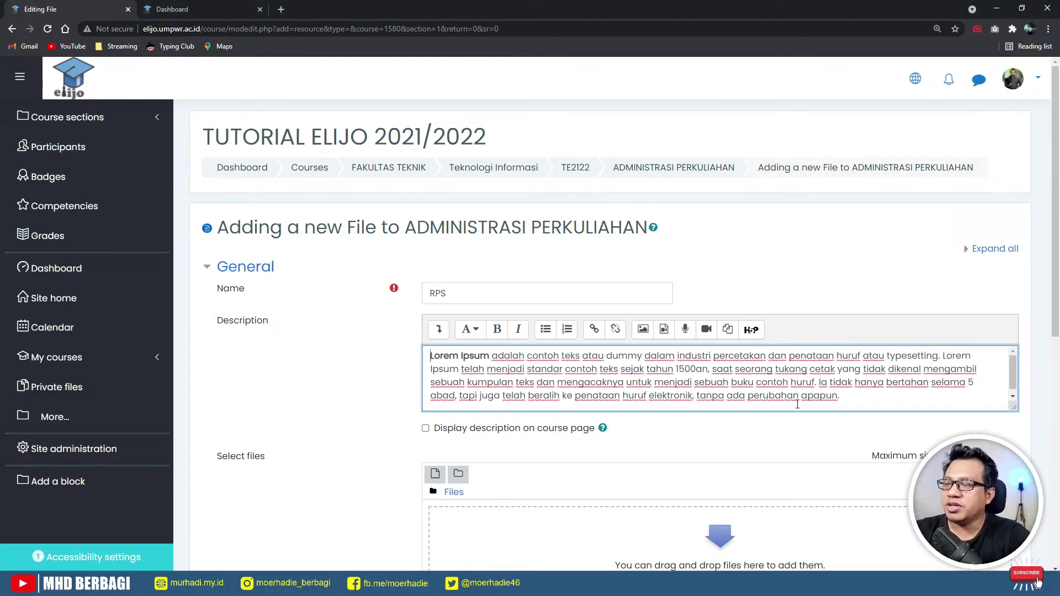
scroll(798, 404, "down", 1)
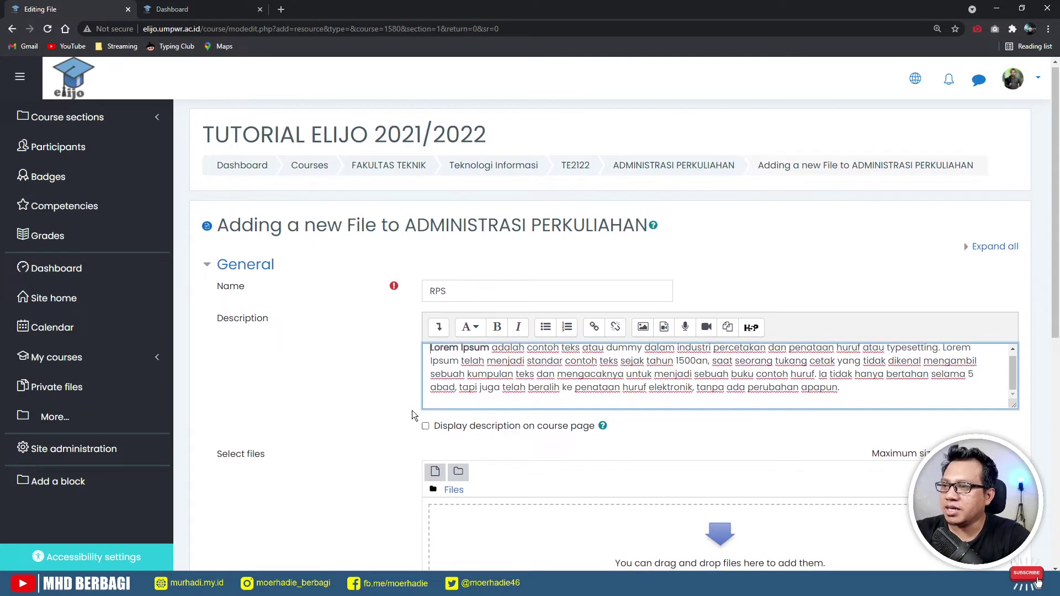
scroll(375, 407, "down", 2)
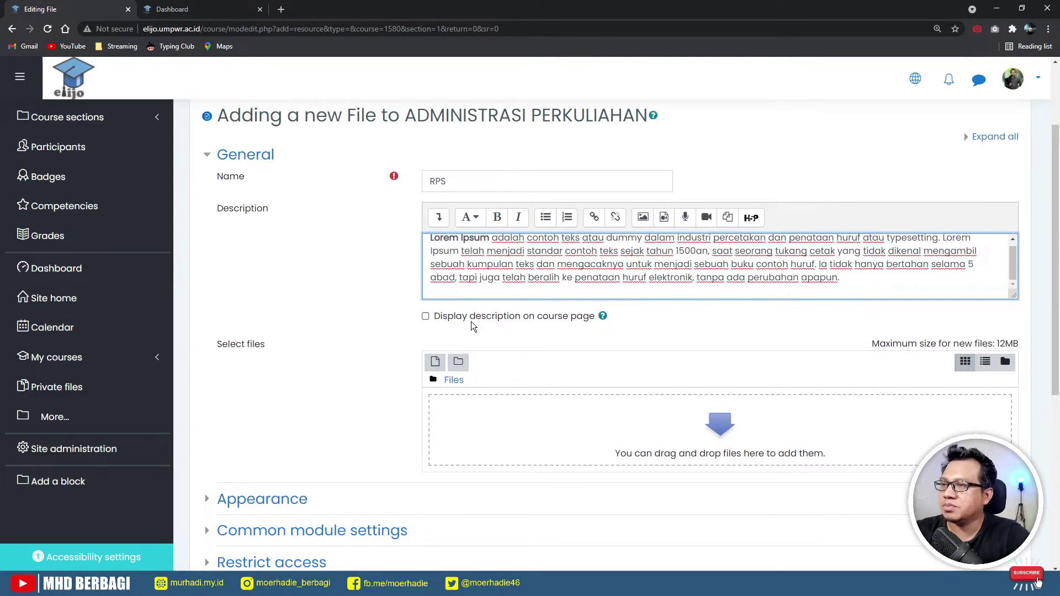
left_click(449, 317)
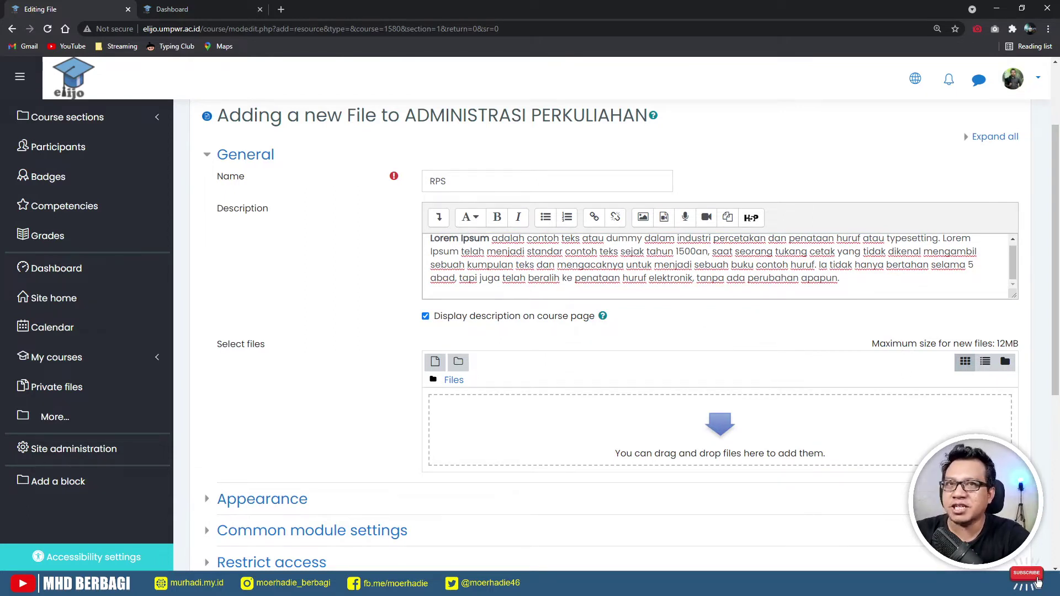
Step: Add the file RPS TIM MHD.pdf from the computer to the resource's selected files
scroll(798, 290, "up", 2)
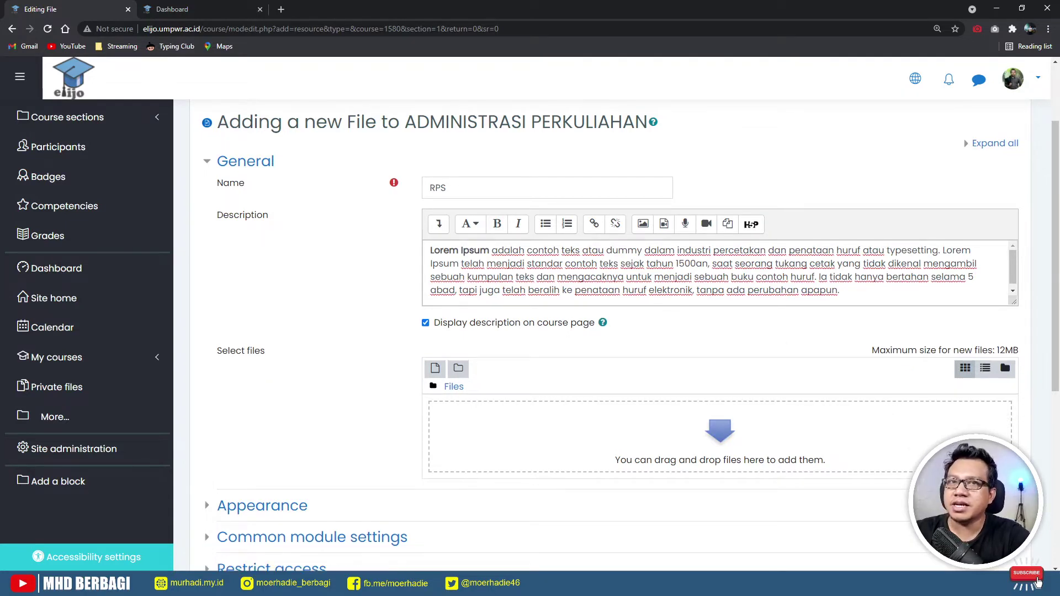
left_click_drag(1059, 326, 633, 436)
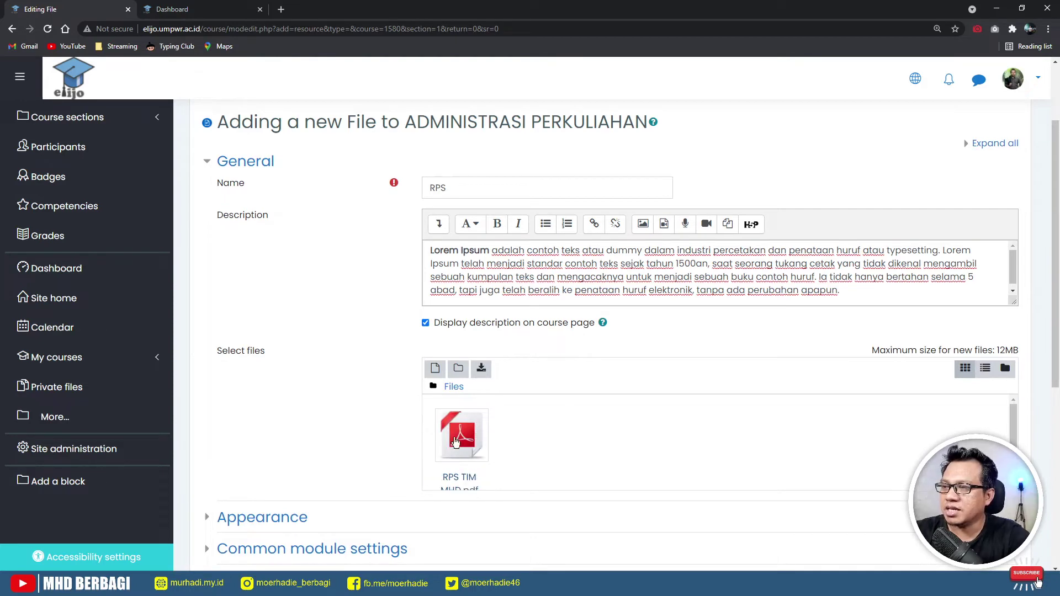
scroll(508, 408, "down", 1)
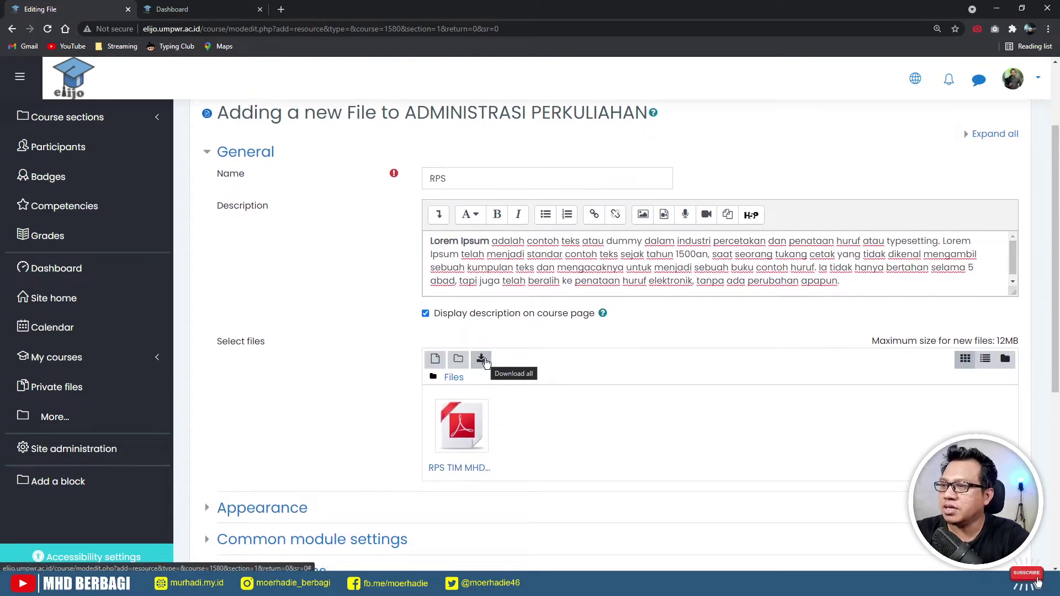
left_click(437, 360)
left_click(320, 254)
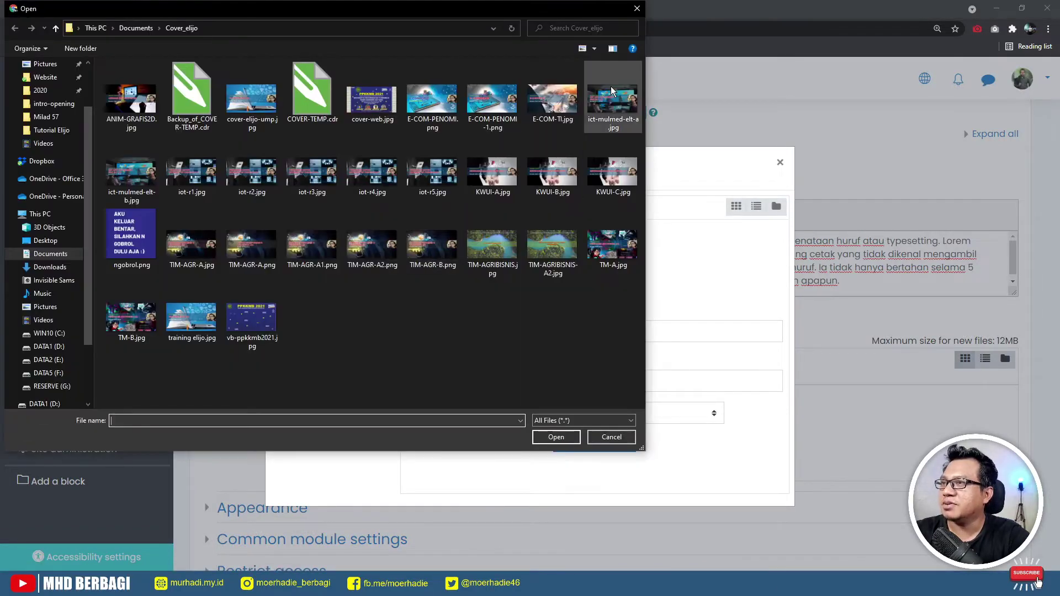
left_click(637, 9)
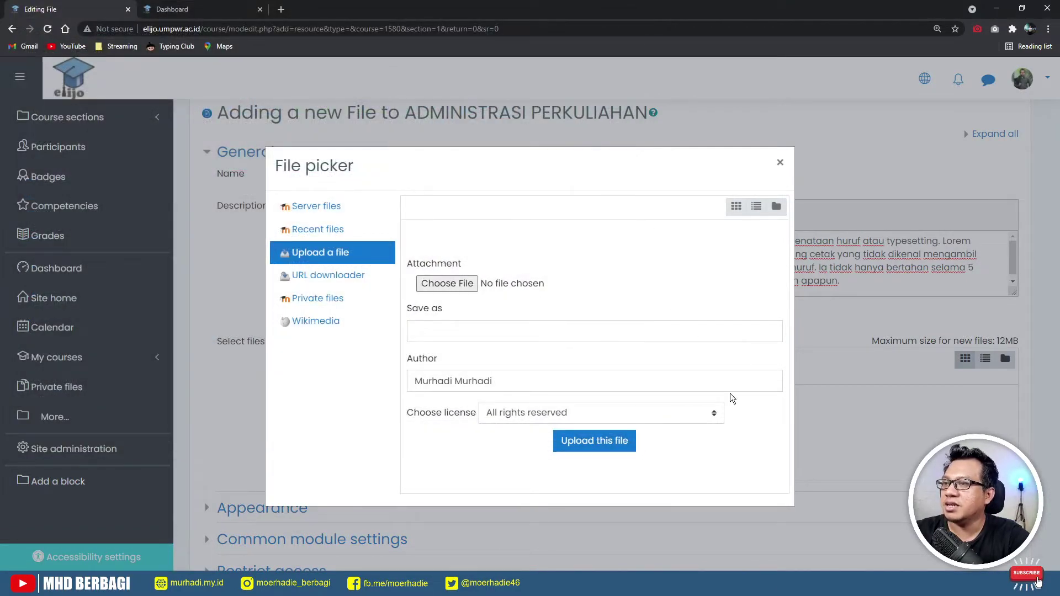
left_click(780, 162)
scroll(340, 425, "down", 5)
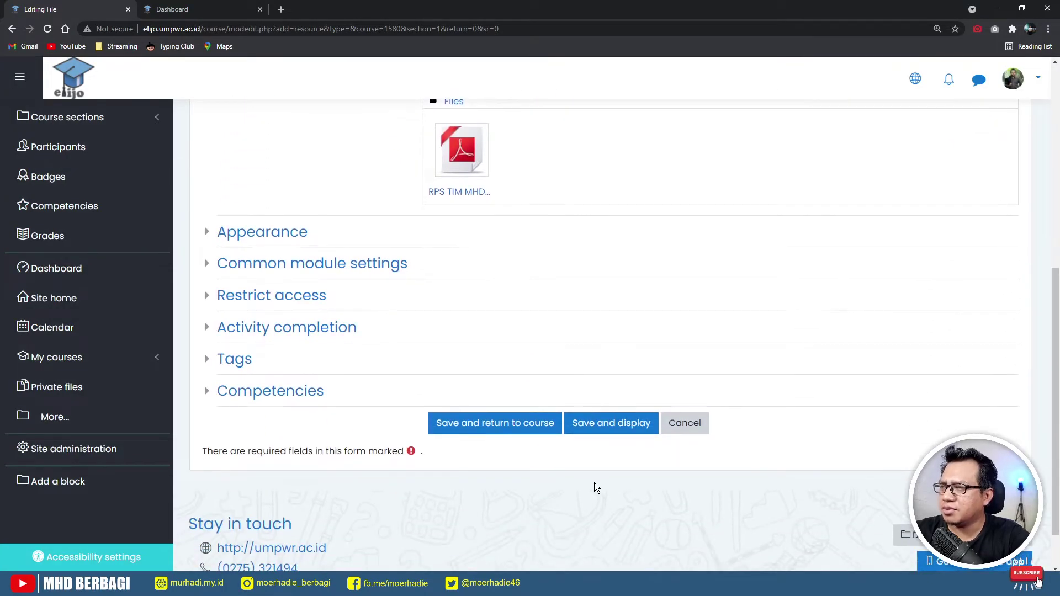
scroll(594, 485, "up", 3)
scroll(508, 423, "up", 3)
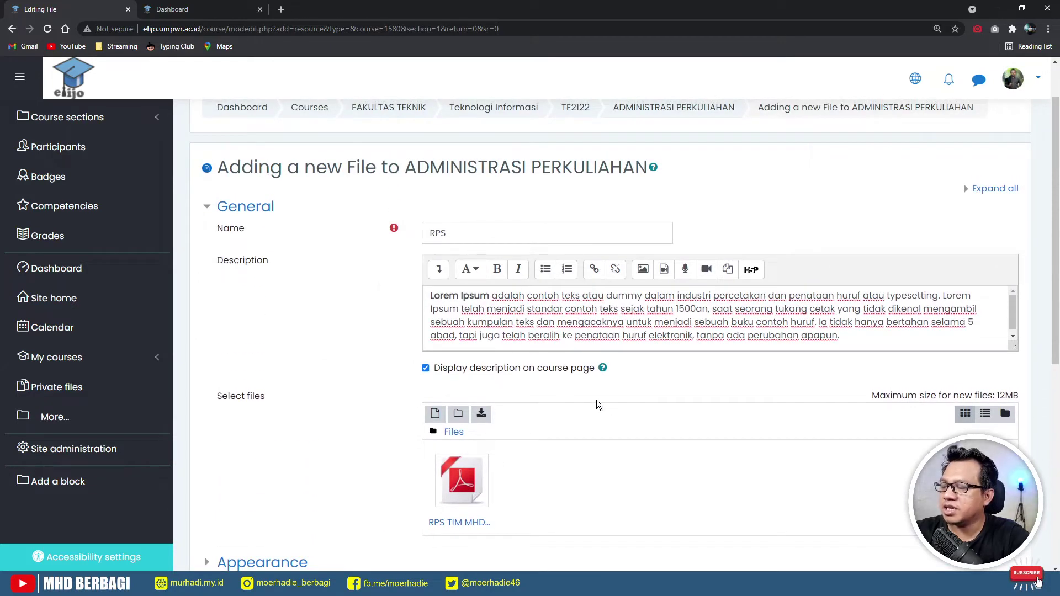
Step: Save the RPS file resource and return to the course page
scroll(338, 406, "down", 3)
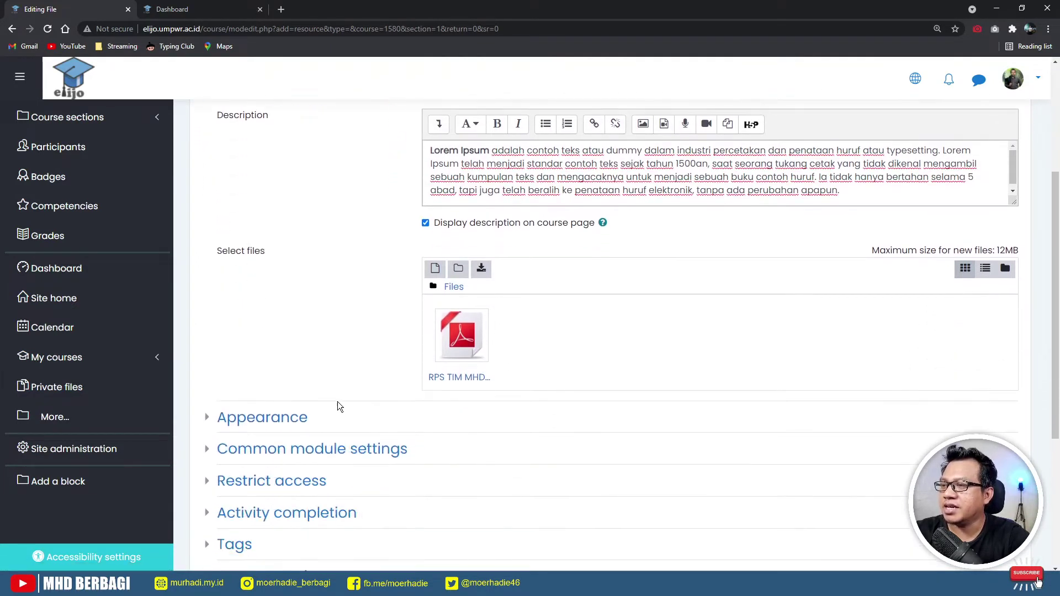
scroll(337, 402, "down", 4)
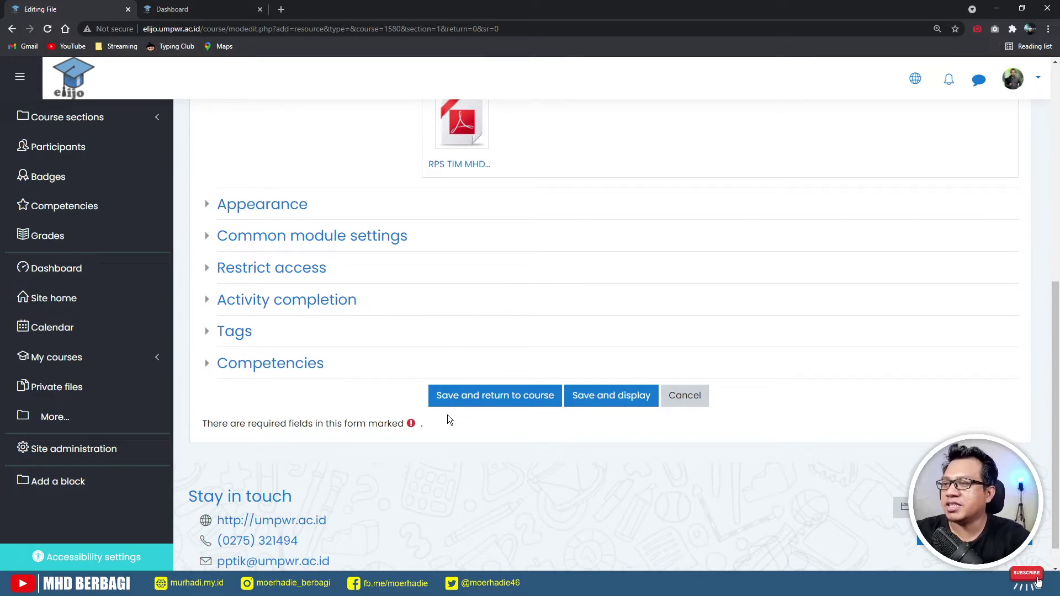
left_click(470, 398)
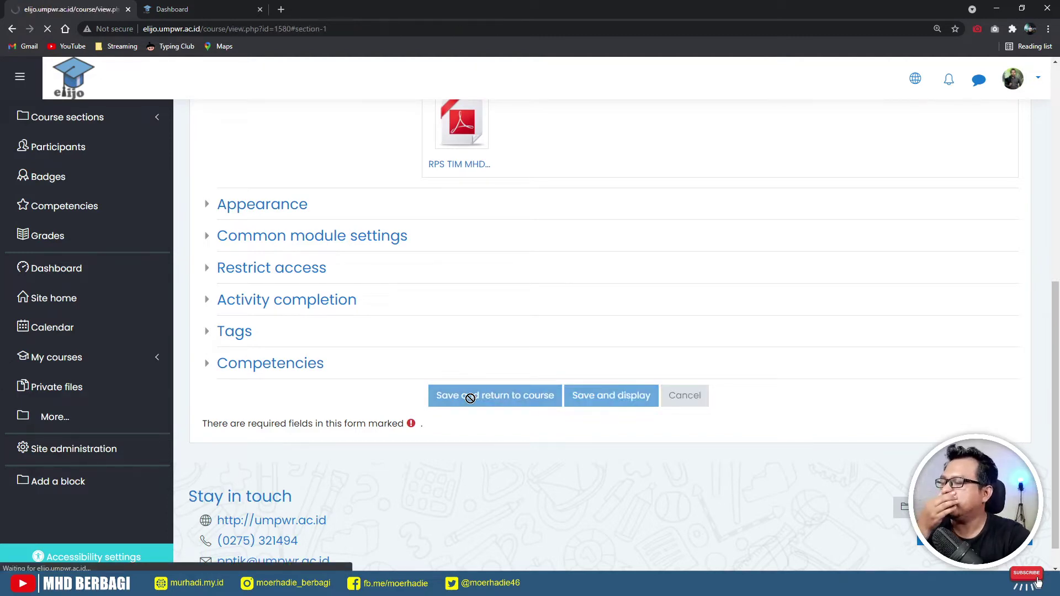
scroll(572, 260, "up", 4)
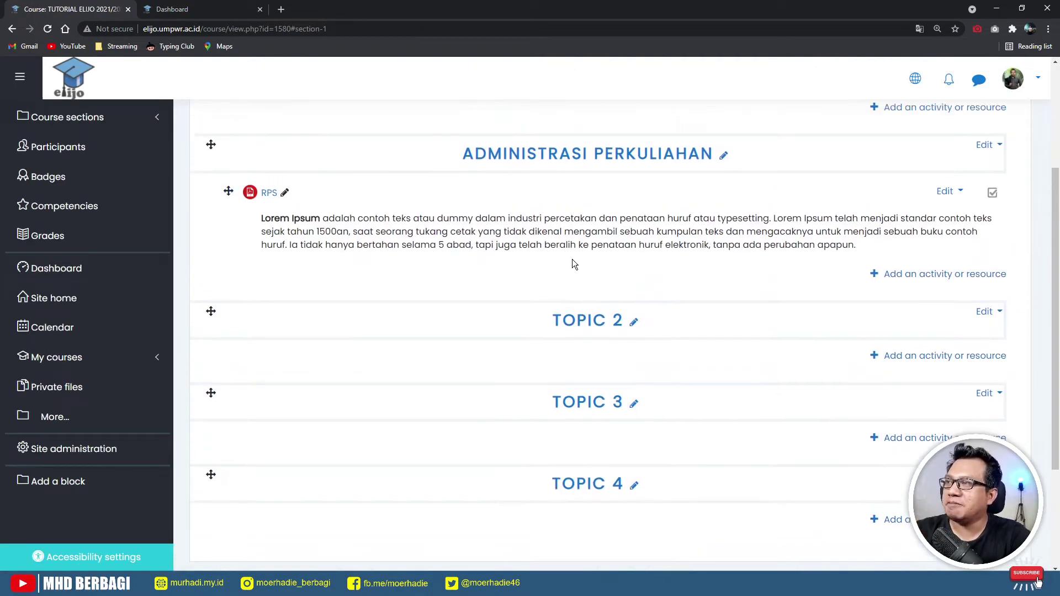
Step: Start adding an Attendance activity to the ADMINISTRASI PERKULIAHAN section
scroll(614, 283, "down", 2)
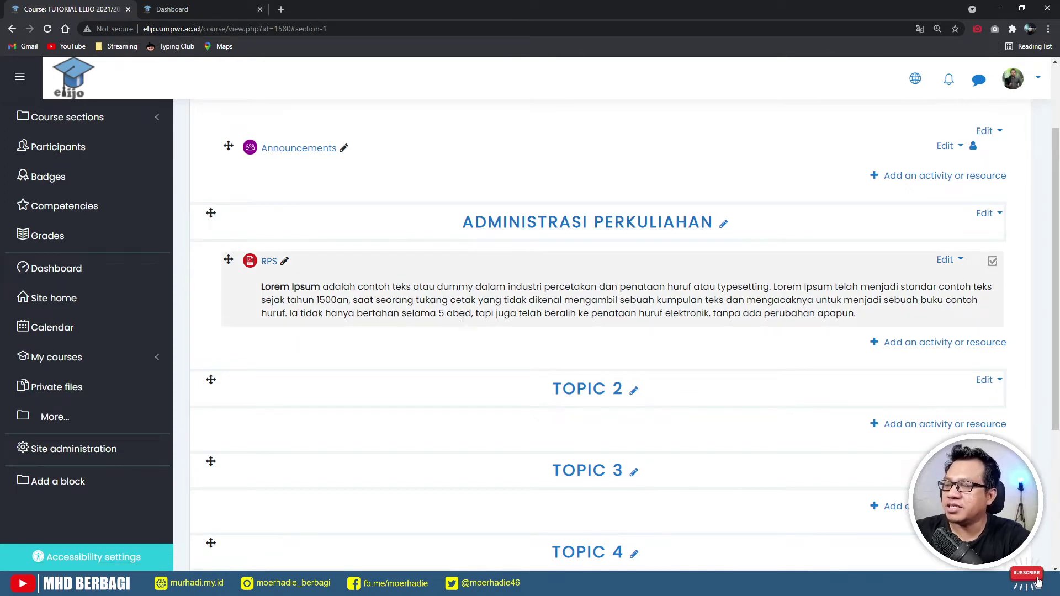
scroll(688, 357, "down", 1)
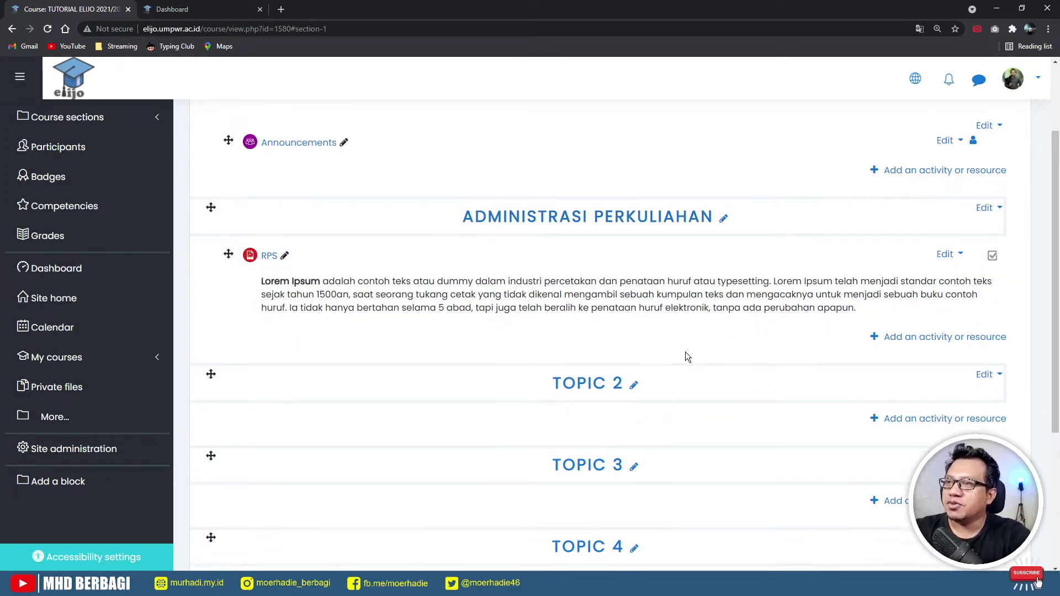
scroll(687, 356, "down", 1)
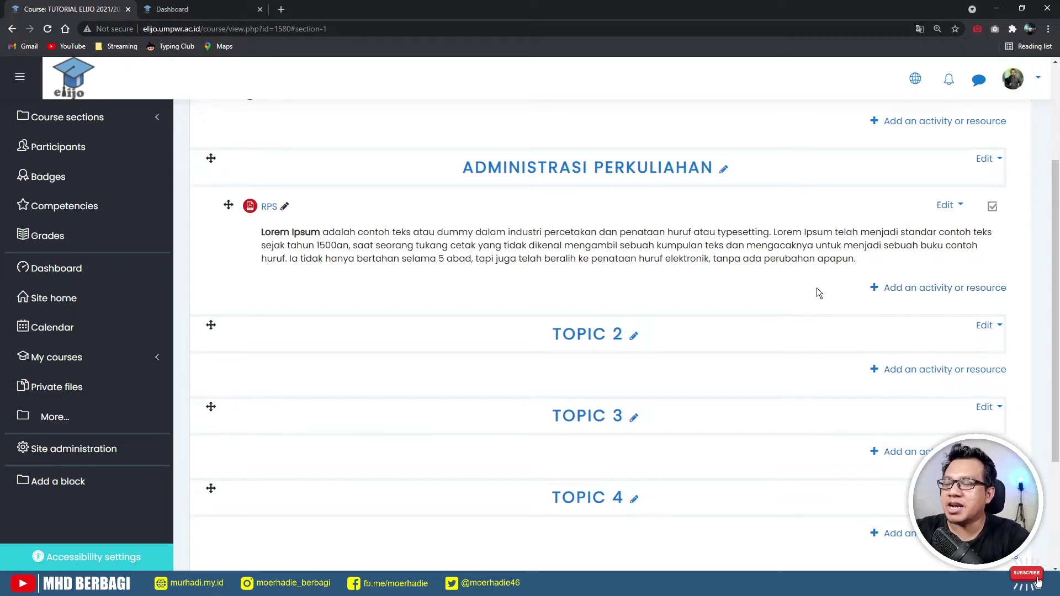
left_click(895, 292)
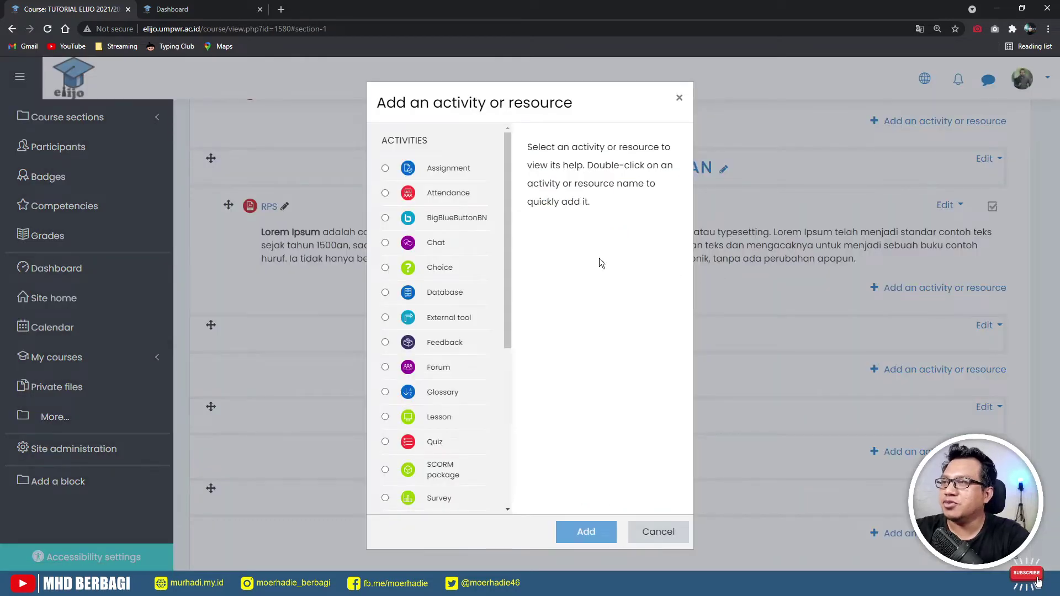
left_click(453, 194)
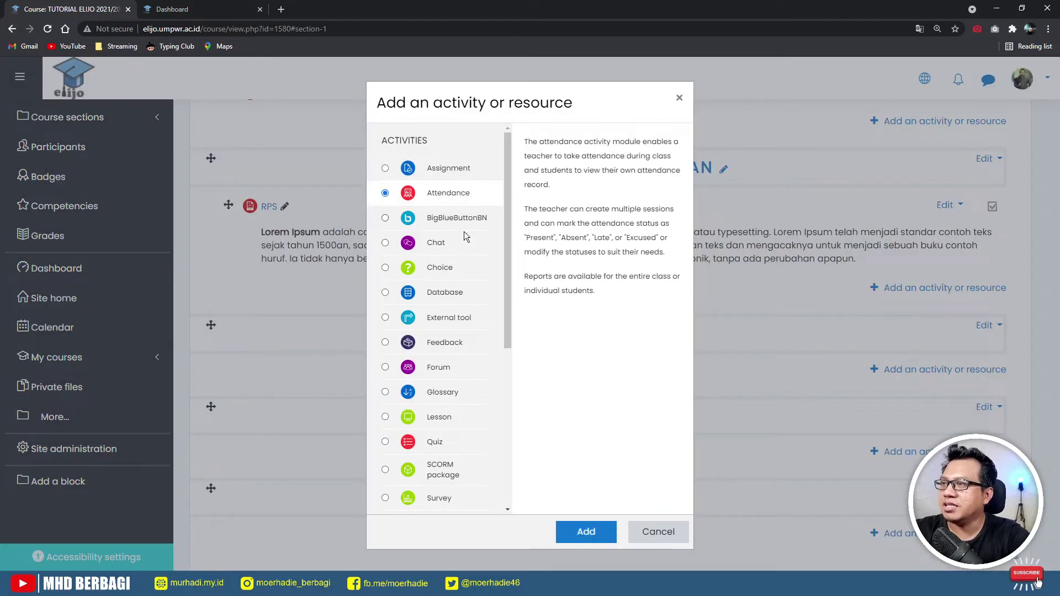
left_click(587, 533)
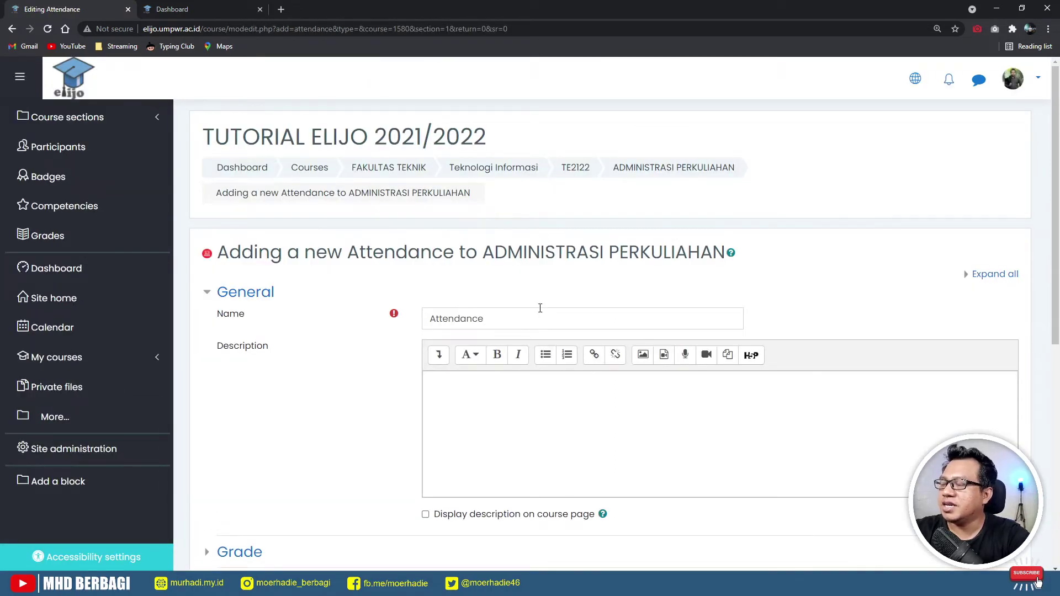
Step: Name the new attendance activity Presensi Perkuliahan
left_click_drag(538, 320, 417, 321)
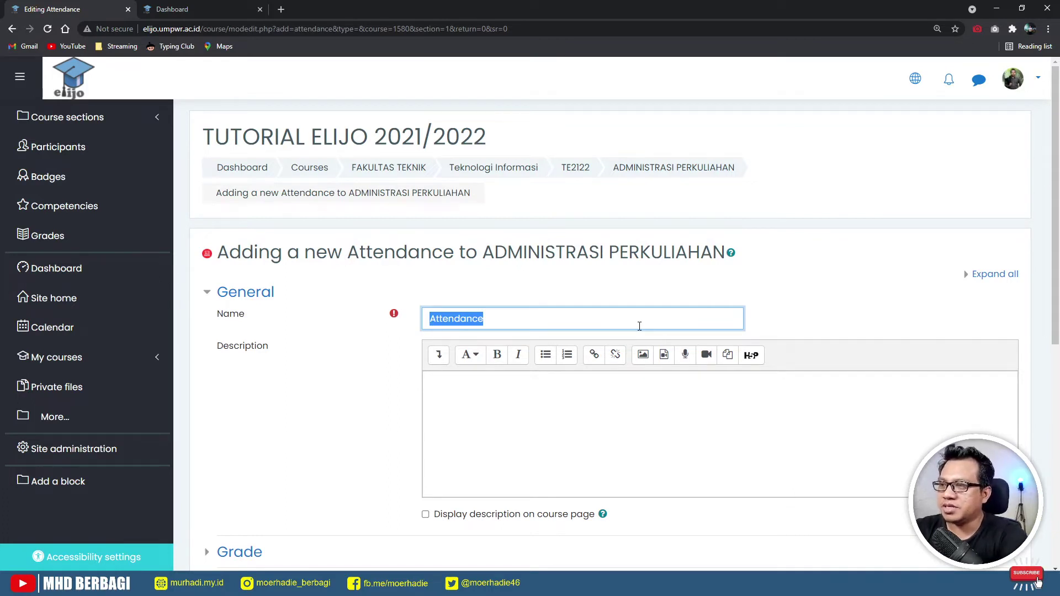
type("Prese")
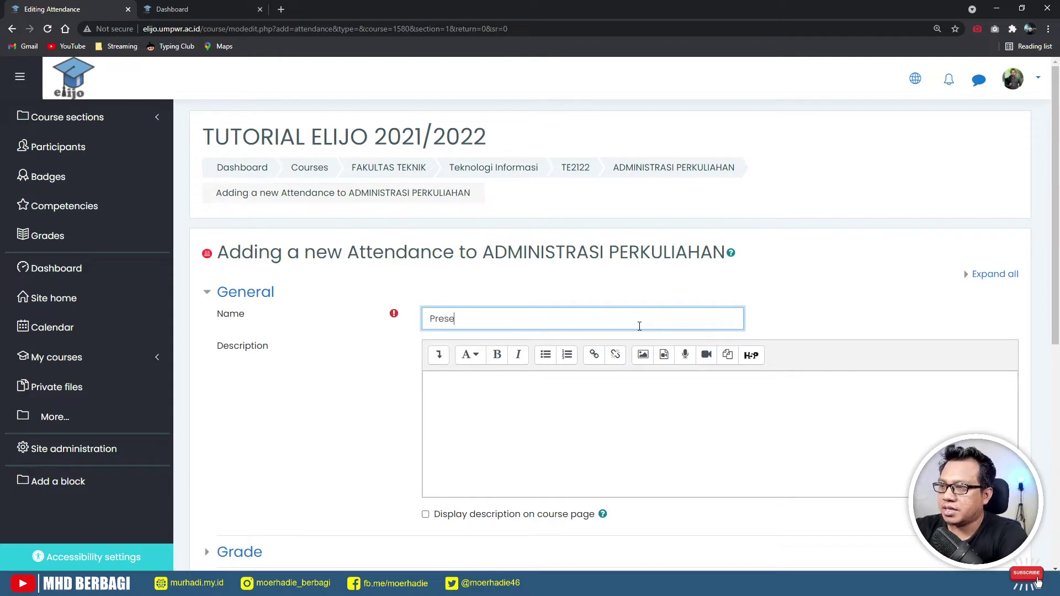
type("s")
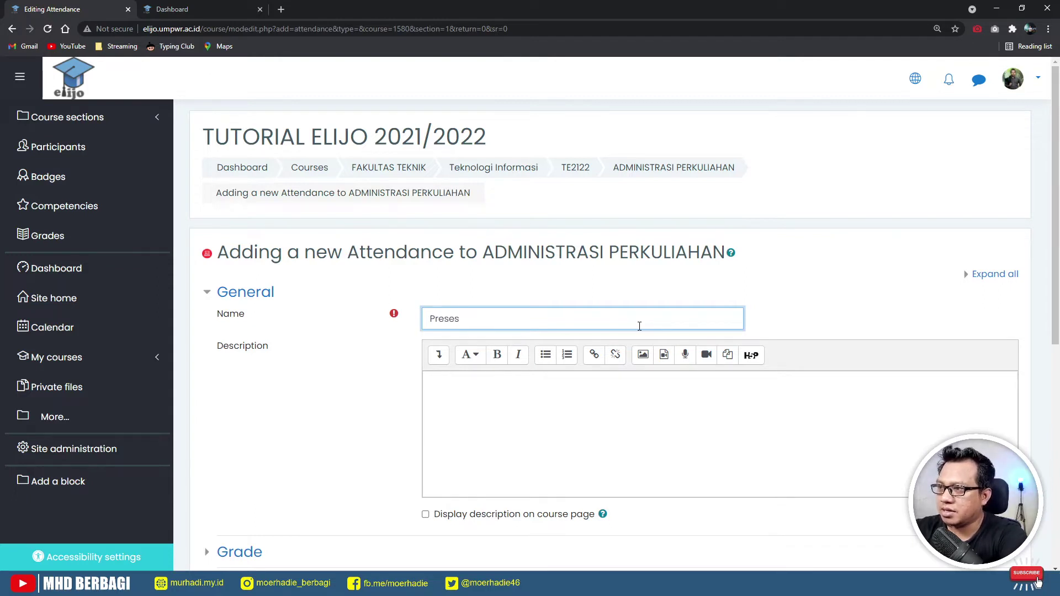
key("BackSpace")
type("nsi P")
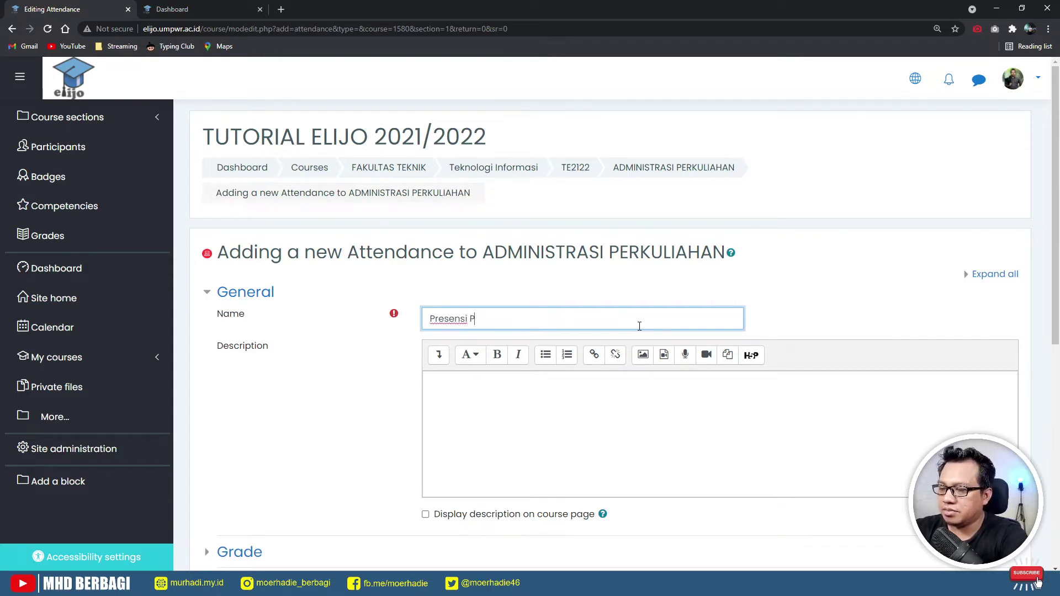
type("erk")
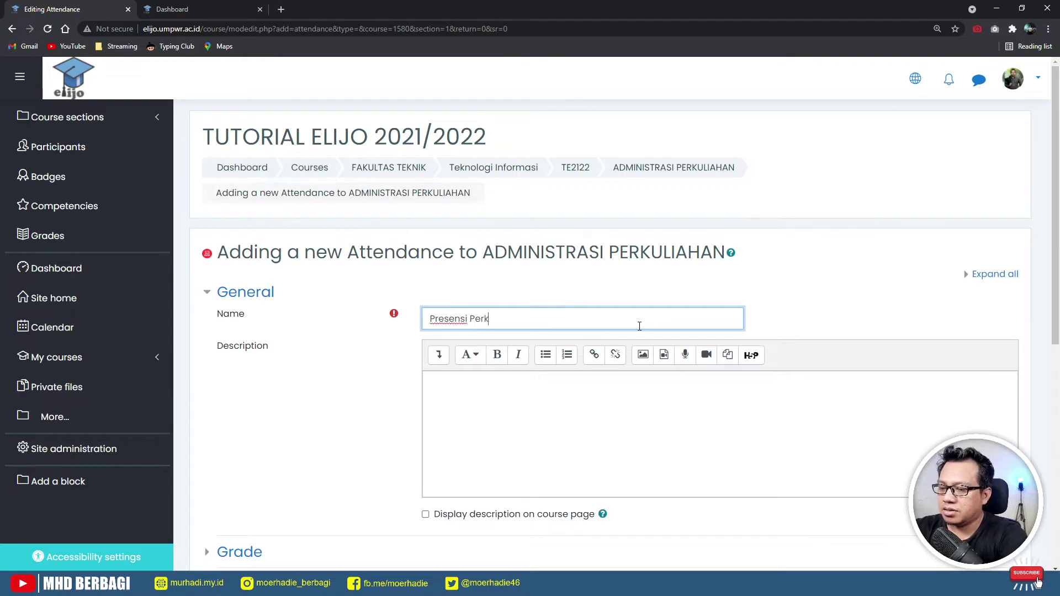
type("uliahan")
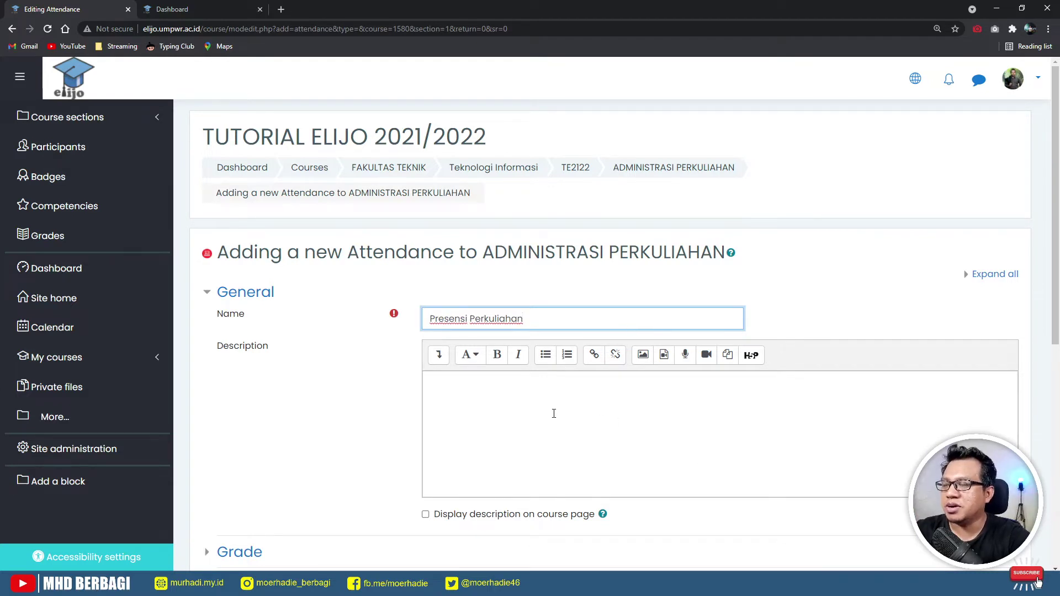
Step: Fill the attendance description with the Indonesian Lorem Ipsum paragraph, then replace it with the paragraph starting "Tidak seperti anggapan banyak orang"
left_click(554, 413)
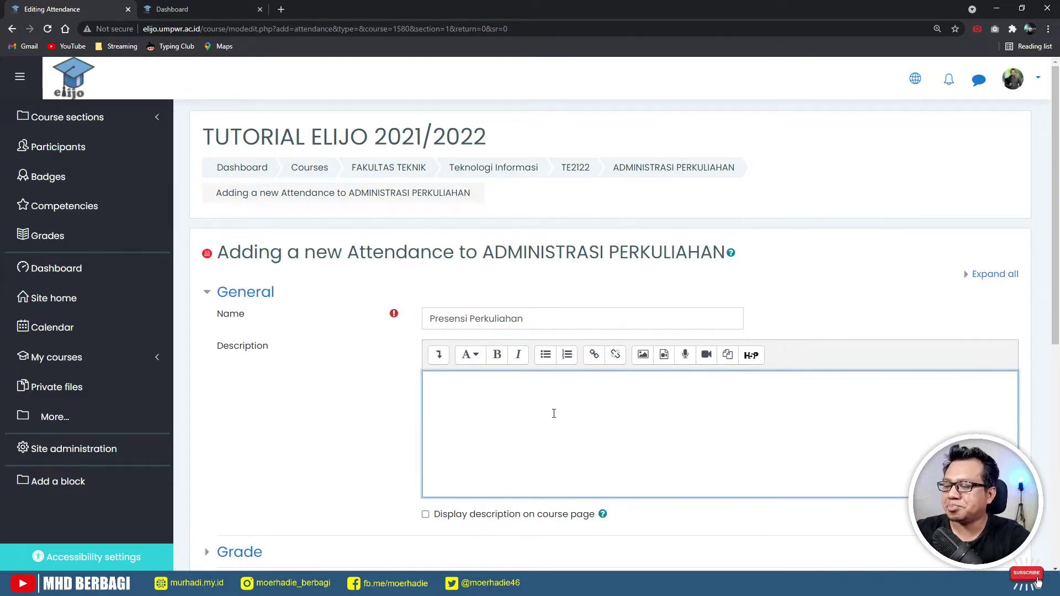
type("Lorem Ipsum adalah contoh teks atau dummy dalam industri percetakan dan penataan huruf atau typesetting. Lorem Ipsum telah menjadi standar contoh teks sejak tahun 1500an, saat seorang tukang cetak yang tidak dikenal mengambil sebuah kumpulan teks dan mengacaknya untuk menjadi sebuah buku contoh huruf. Ia tidak hanya bertahan selama 5 abad, tapi juga telah beralih ke penataan huruf elektronik, tanpa ada perubahan apapun.")
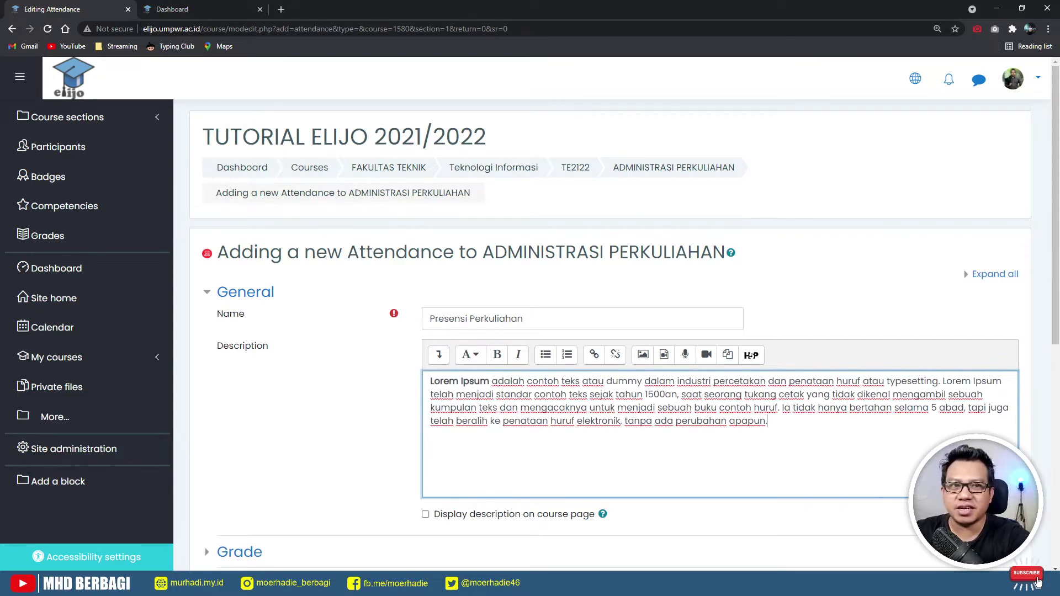
left_click(1039, 583)
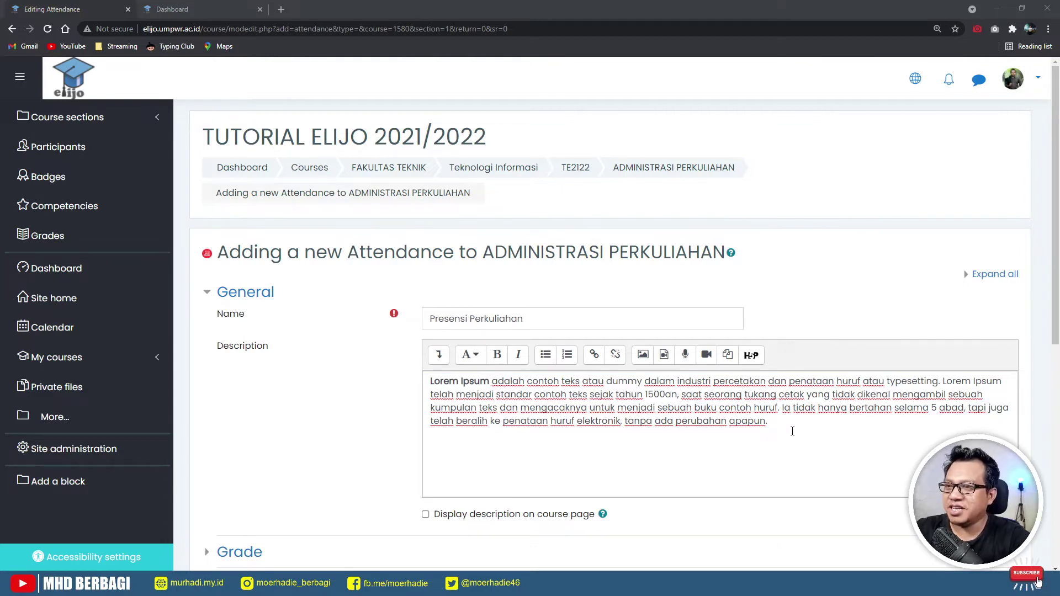
left_click_drag(792, 431, 413, 386)
type("Tidak seperti anggapan banyak orang, Lorem Ipsum bukanlah teks-teks yang diacak. Ia berakar dari sebuah naskah sastra latin klasik dari era 45 sebelum masehi, hingga bisa dipastikan usianya telah mencapai lebih dari 2000 tahun.")
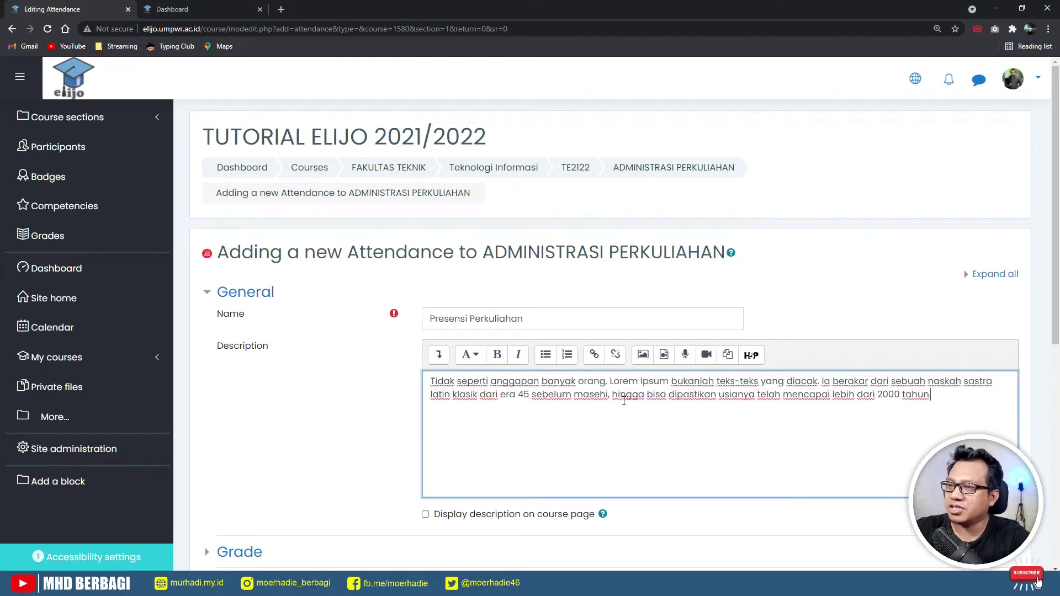
scroll(370, 408, "down", 2)
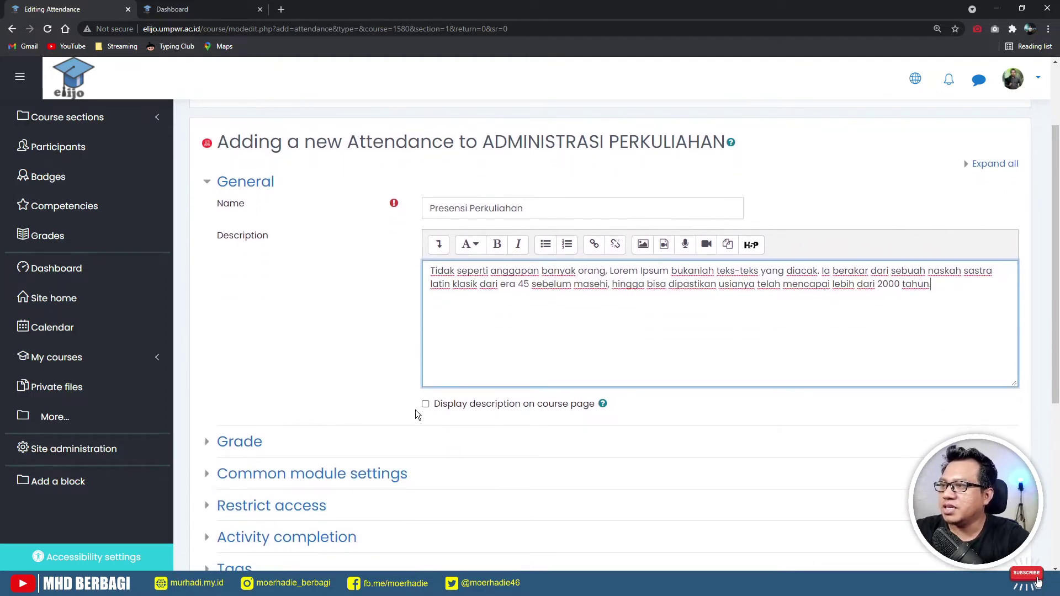
Step: Set the attendance description to "Silahkan lakukan presensi sebelum memulai perkuliahan." and enable displaying the description on the course page
left_click_drag(945, 288, 431, 271)
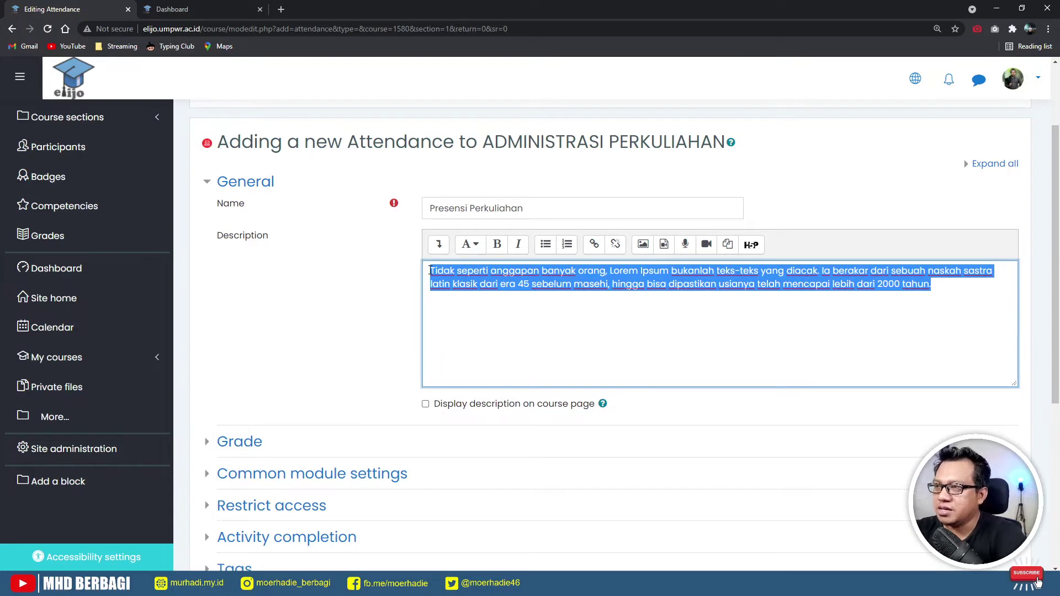
type("Silah")
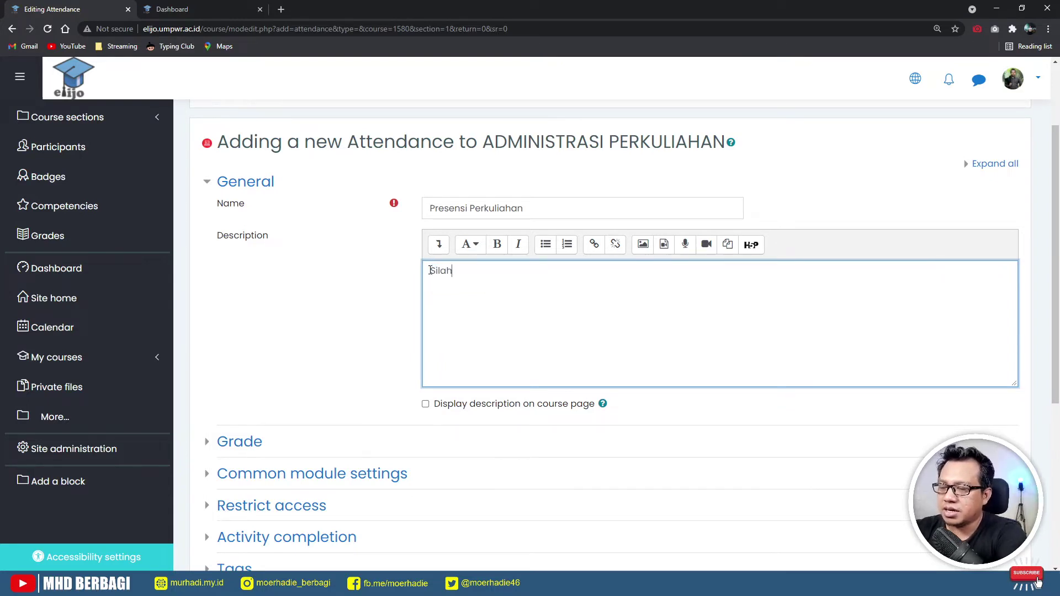
type("kan lakukan ")
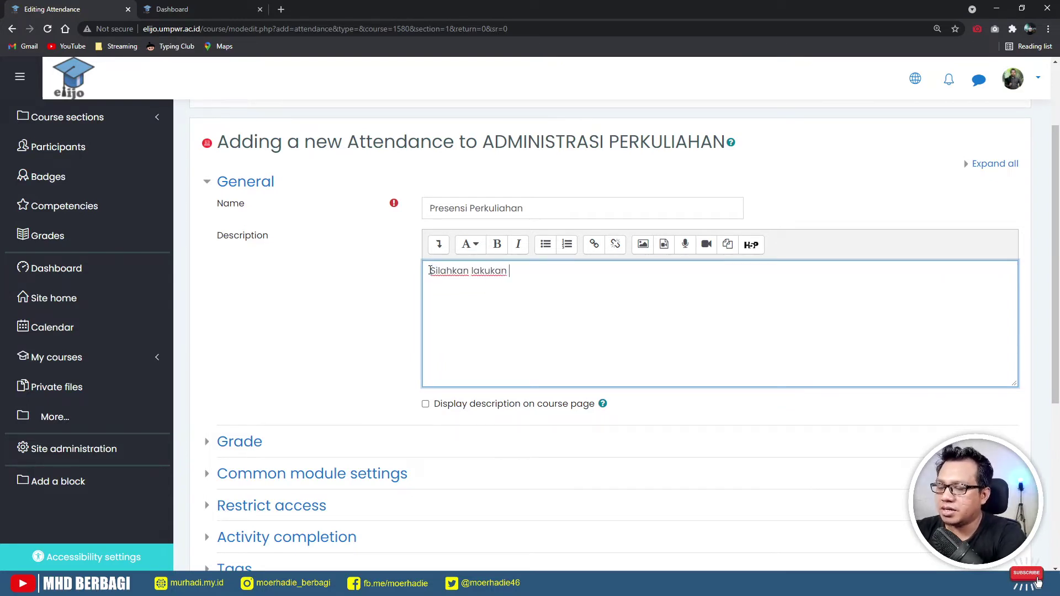
type("prese")
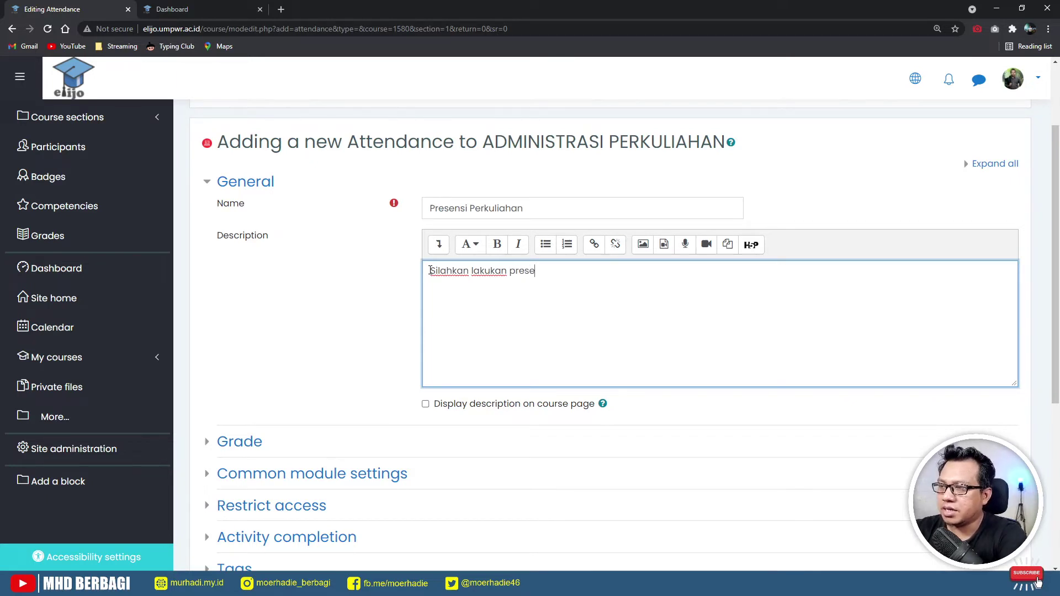
type("nsi se")
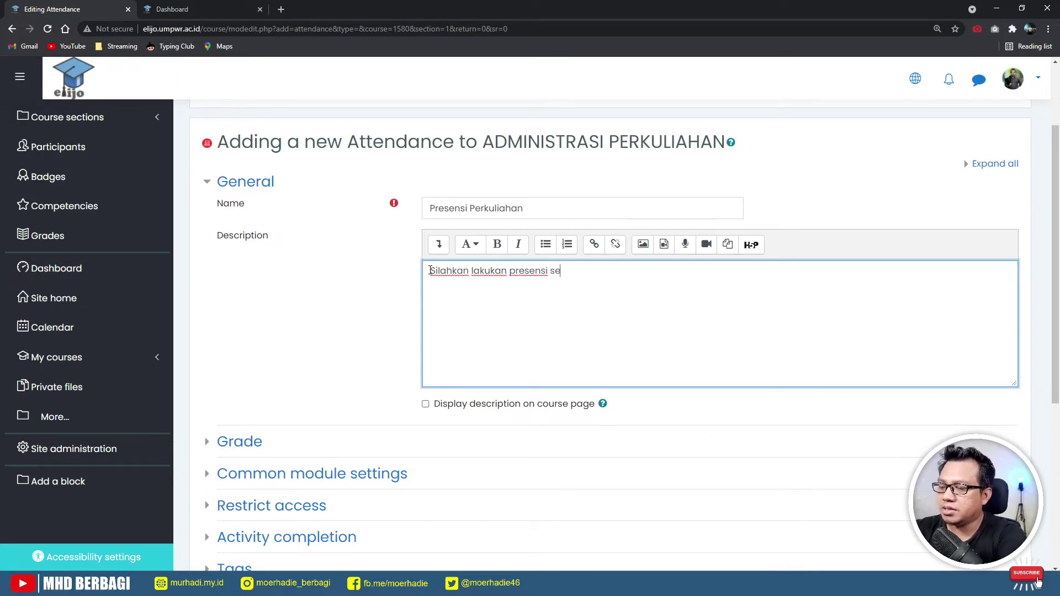
type("belum")
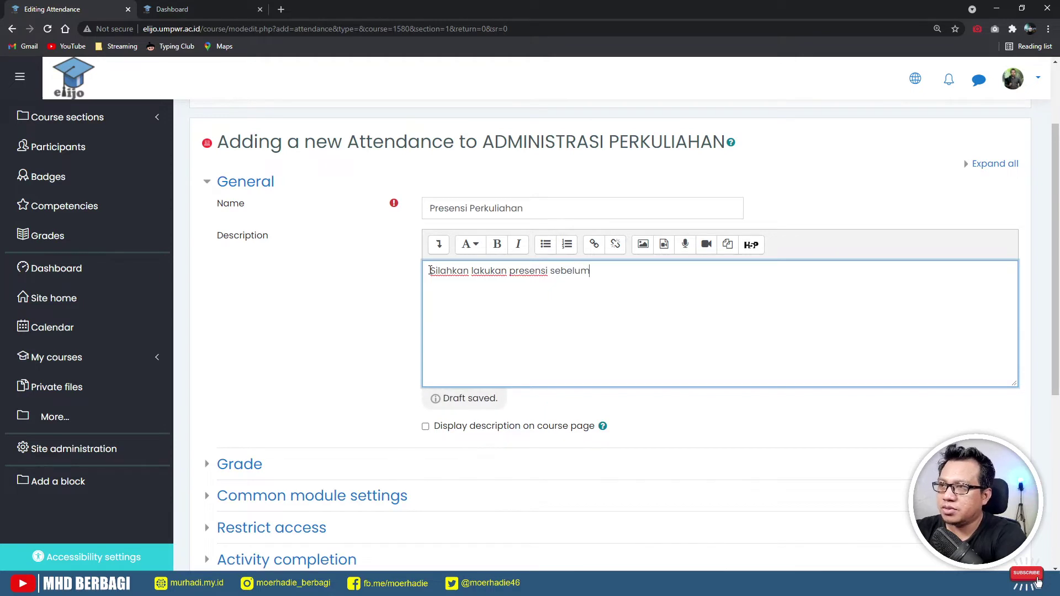
type(" memulai ")
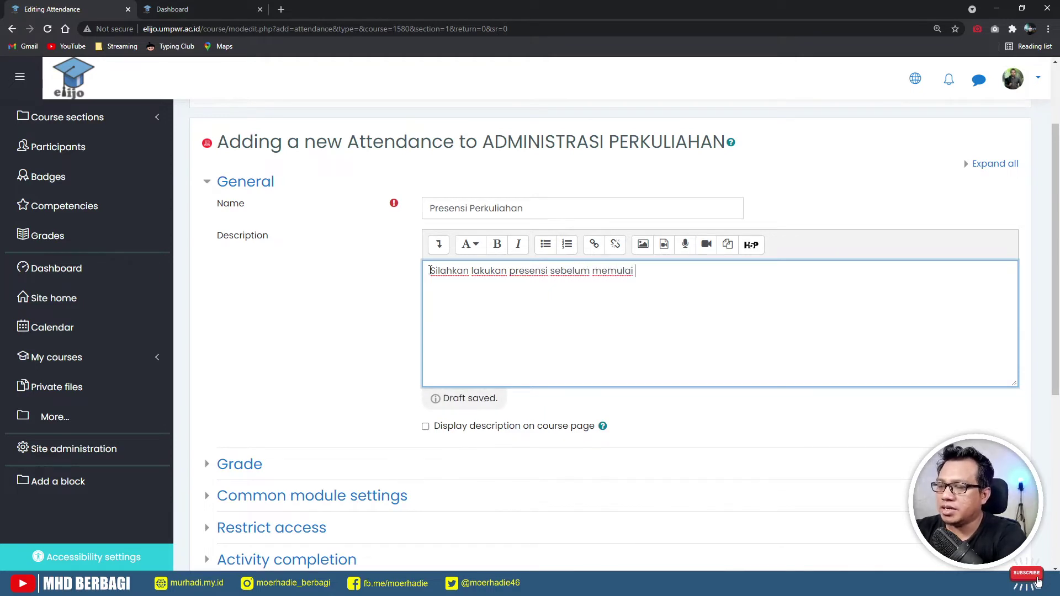
type("perkuliahan.")
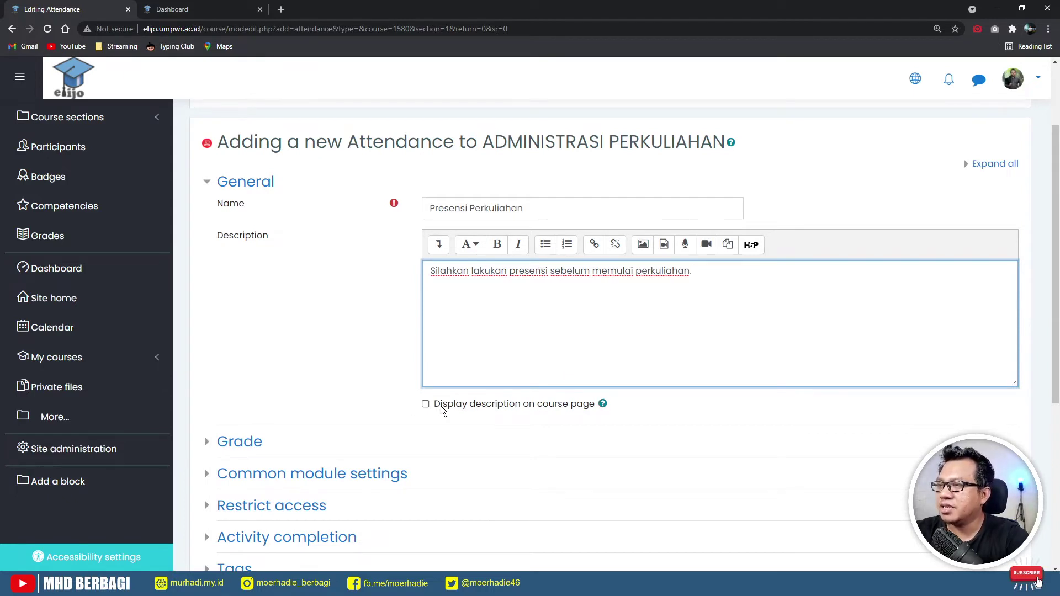
left_click(439, 406)
Step: Review the attendance activity form and expand its Grade settings
scroll(357, 364, "down", 3)
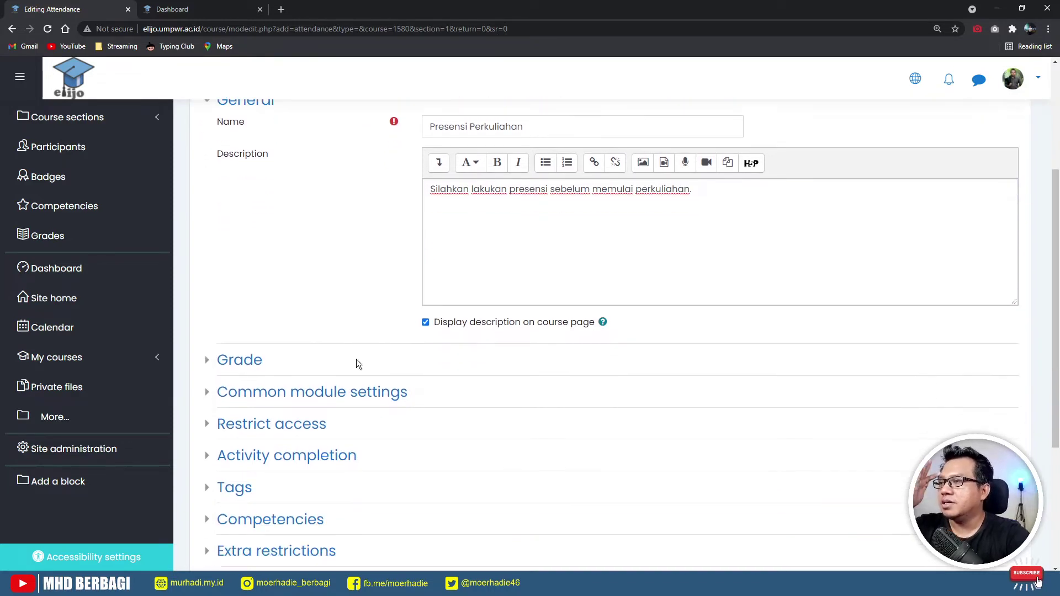
scroll(356, 363, "up", 3)
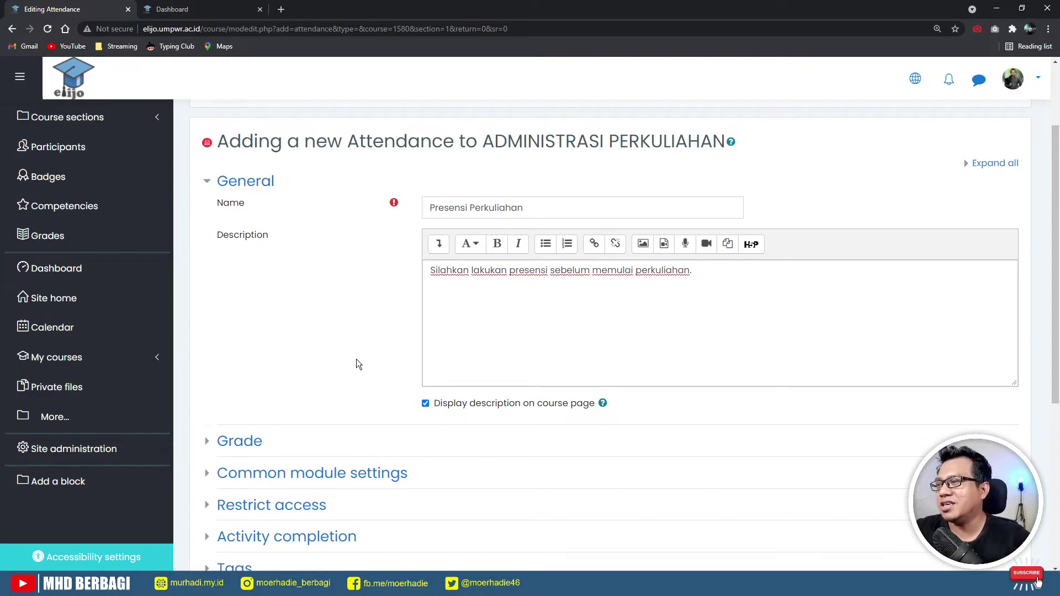
scroll(369, 348, "down", 4)
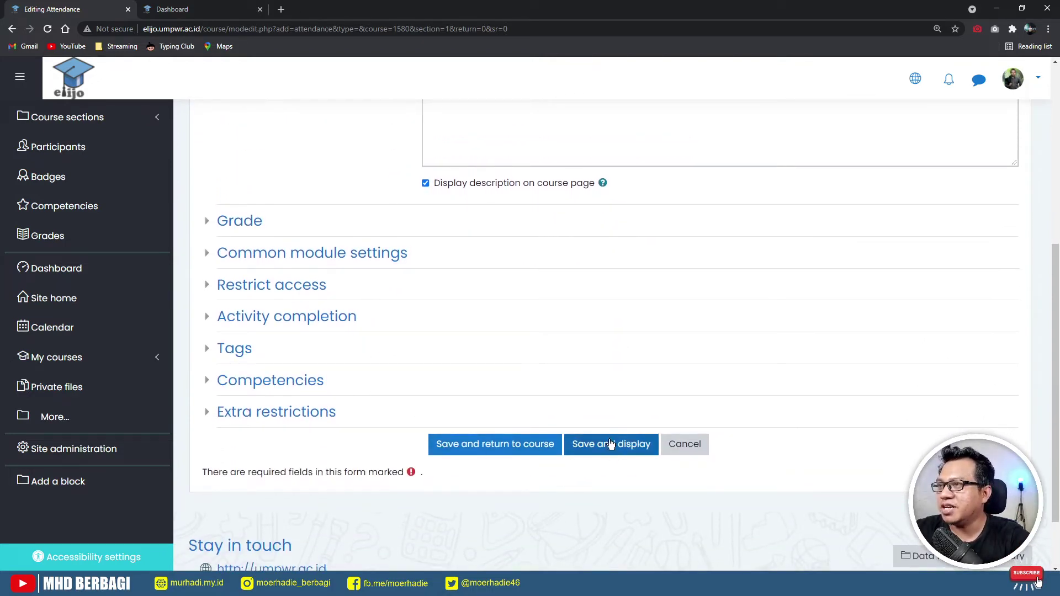
scroll(551, 328, "up", 3)
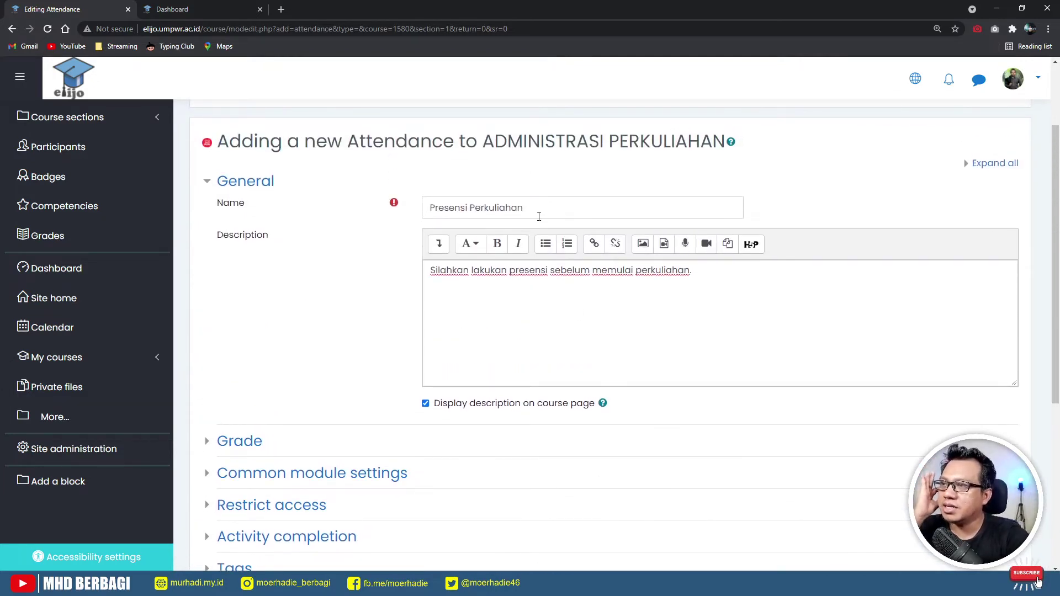
scroll(430, 354, "down", 3)
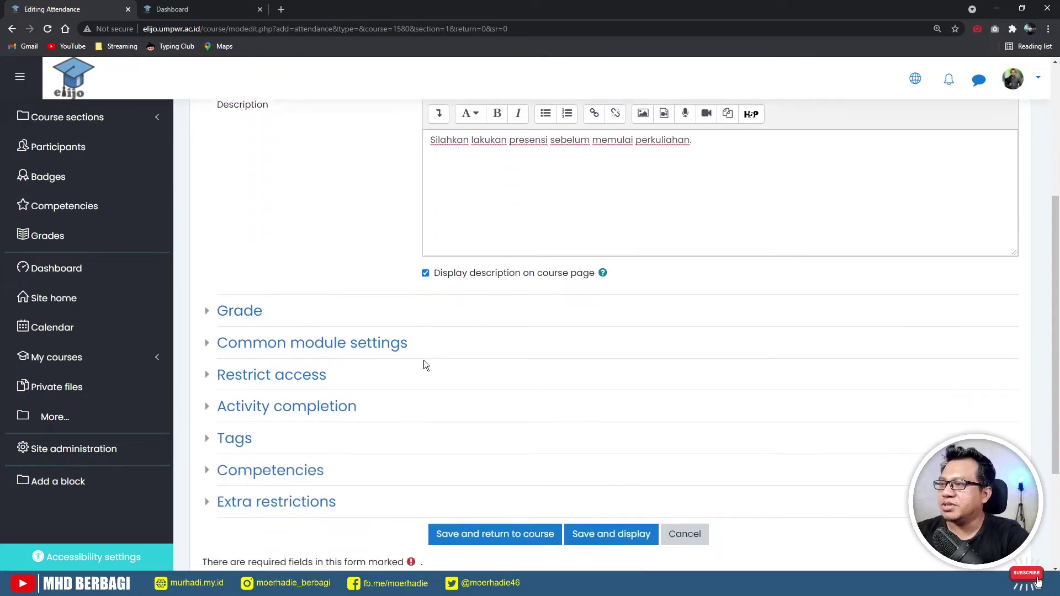
left_click(208, 280)
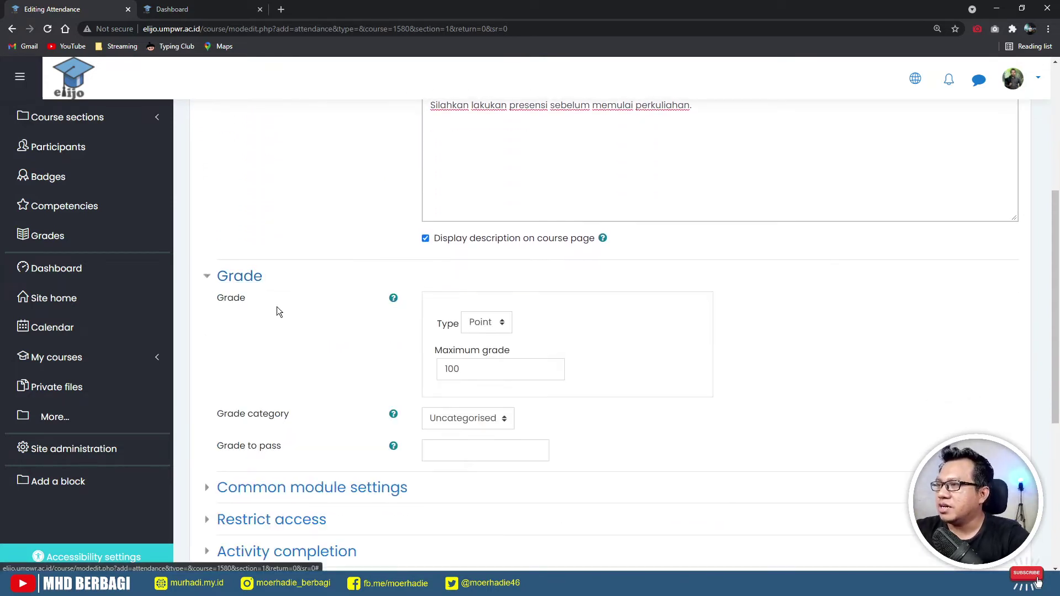
Step: Collapse the Grade settings, save and display the attendance activity, and return to the TE2122 course page
left_click(235, 286)
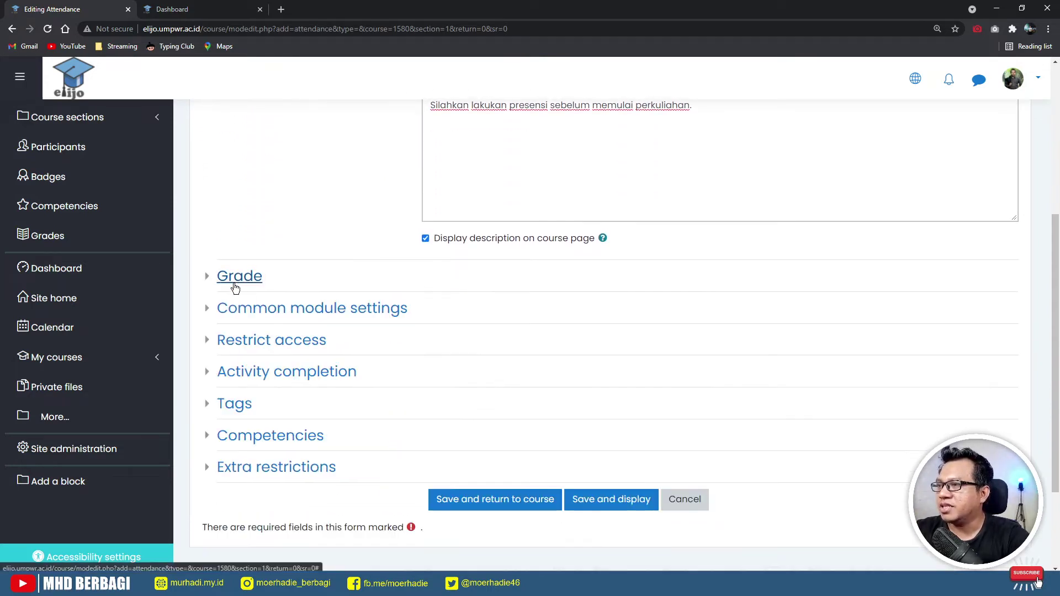
left_click(610, 501)
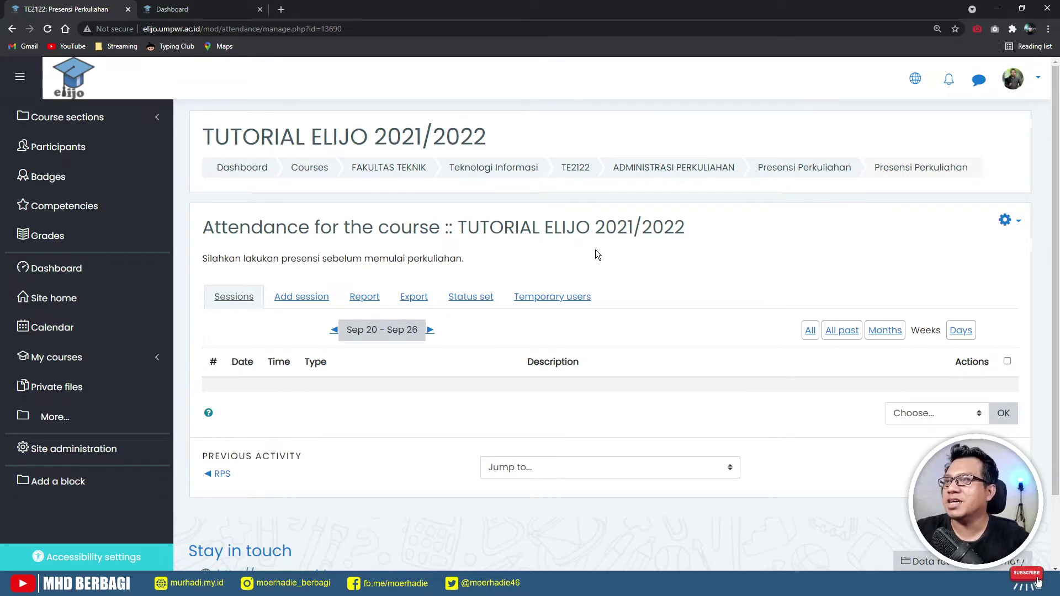
left_click(578, 171)
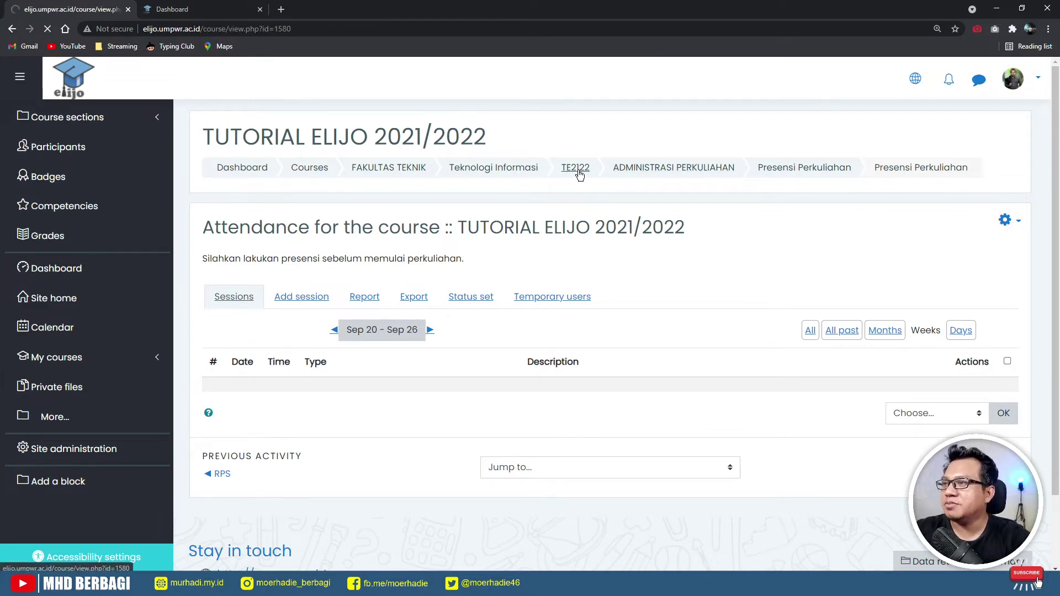
scroll(289, 317, "down", 2)
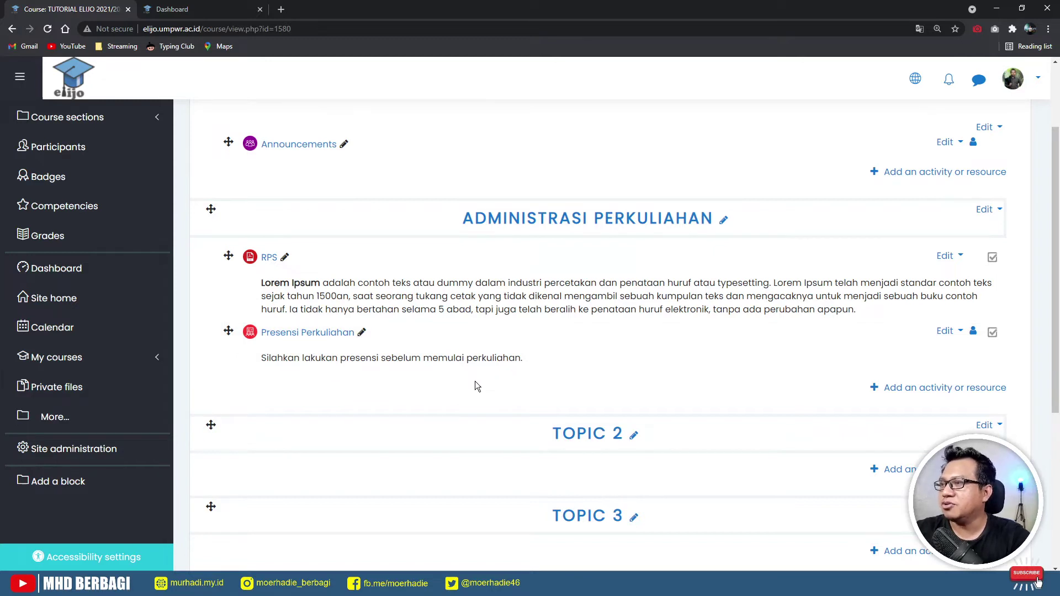
Step: Open the Presensi Perkuliahan status set and delete the Excused status
left_click(301, 338)
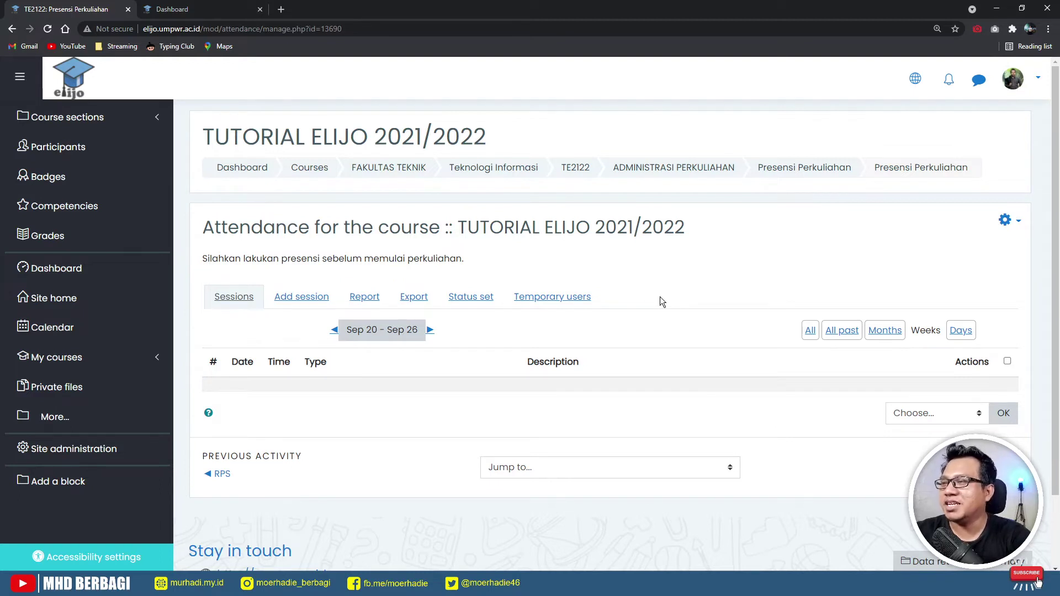
left_click(471, 303)
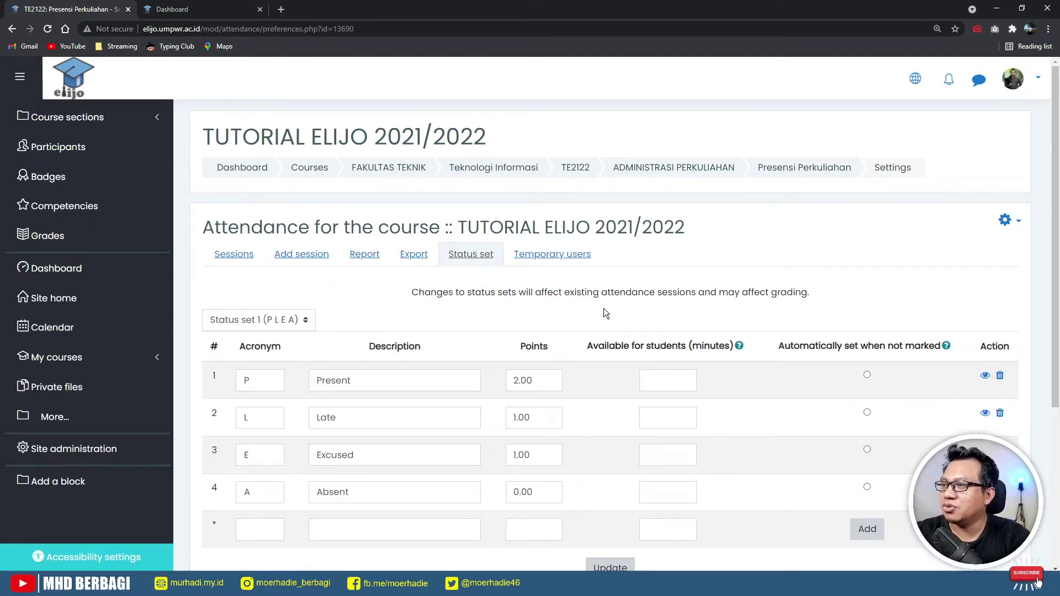
scroll(604, 313, "down", 1)
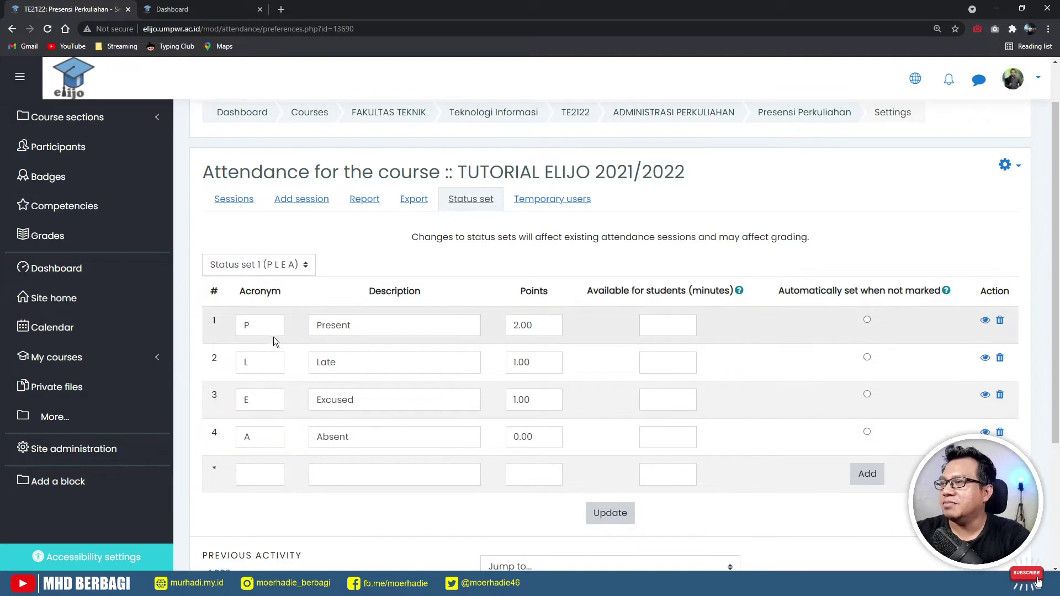
left_click(1000, 397)
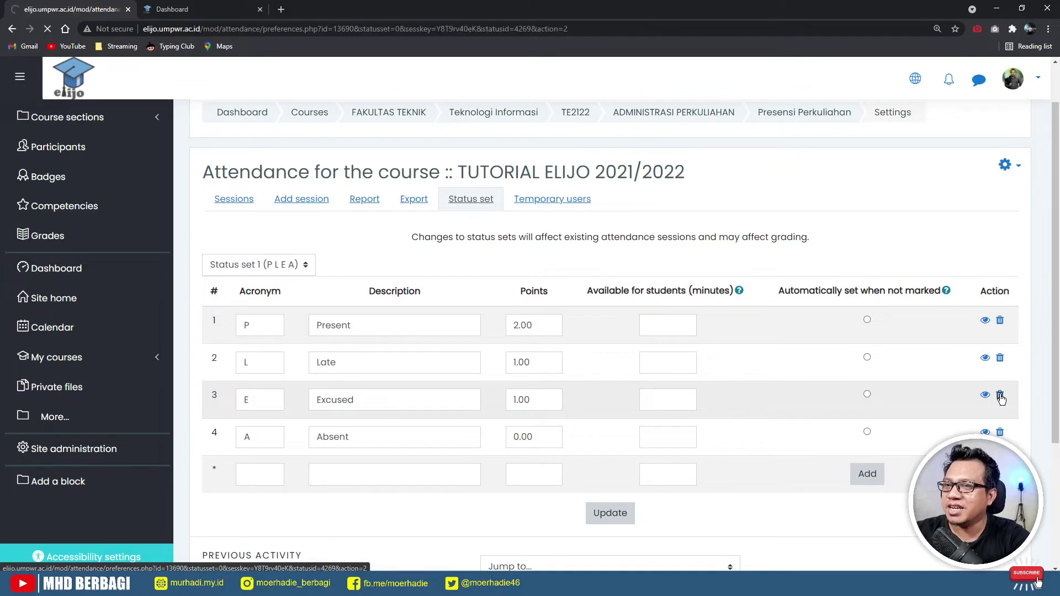
left_click(724, 426)
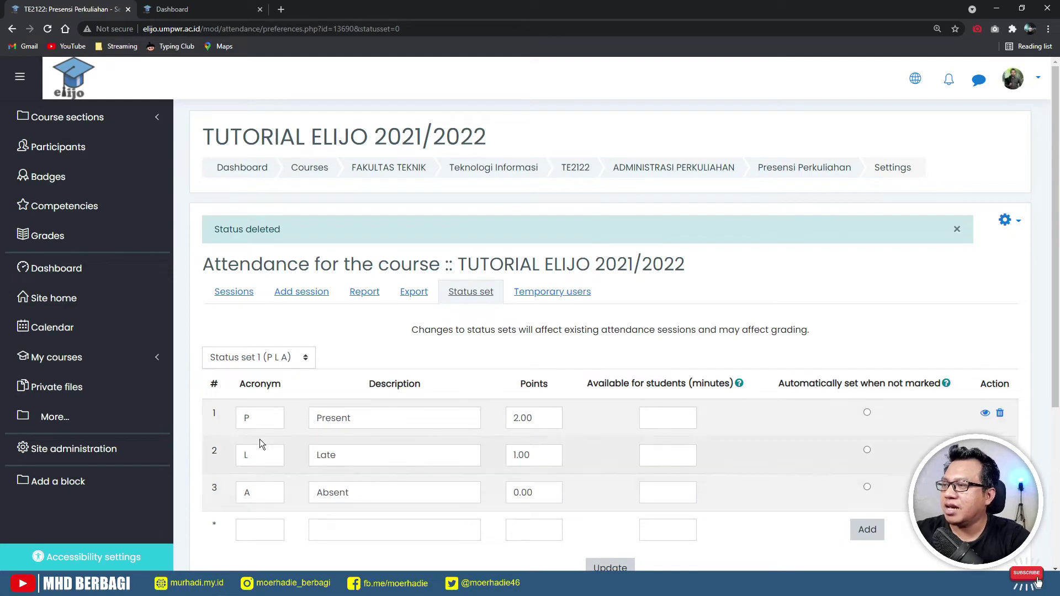
Step: Change the Present status to acronym H with the description Hadir
left_click(263, 420)
key("BackSpace")
type("H")
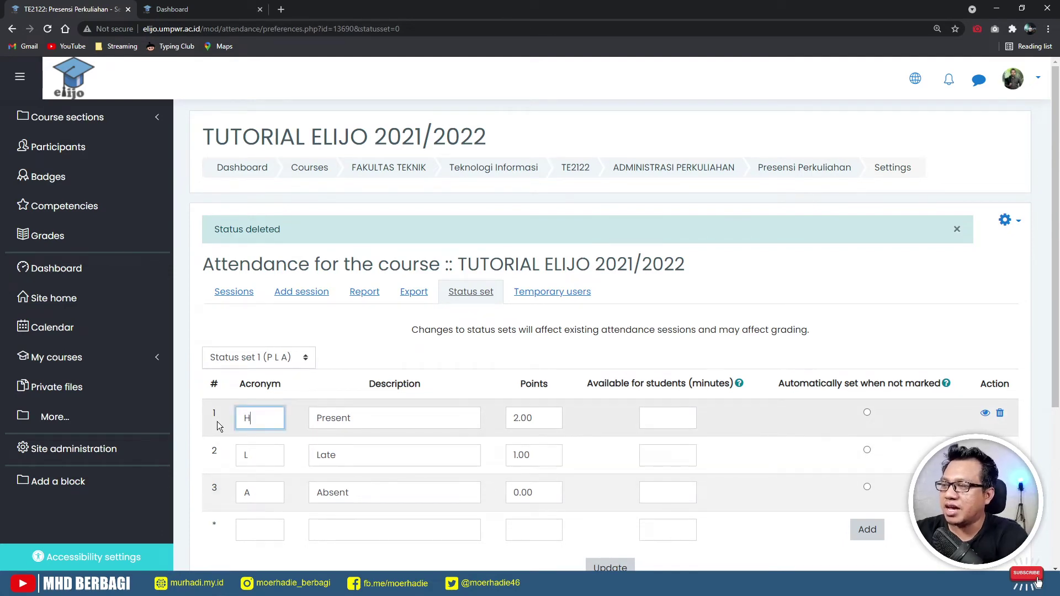
double_click(385, 415)
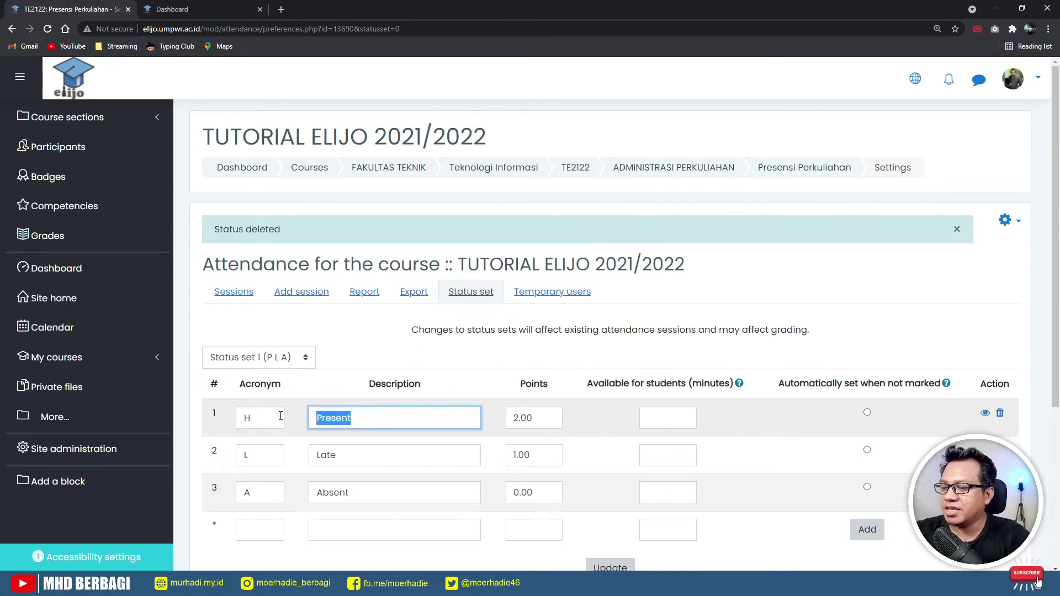
type("Hadir")
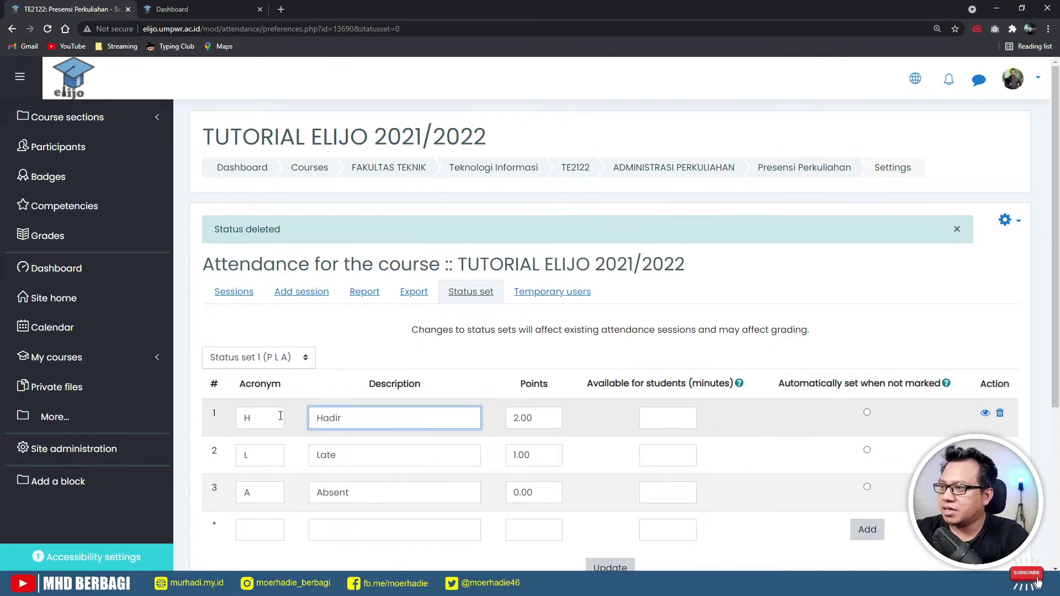
Step: Change the Late status to acronym T with the description Terlambat
double_click(244, 457)
type("T")
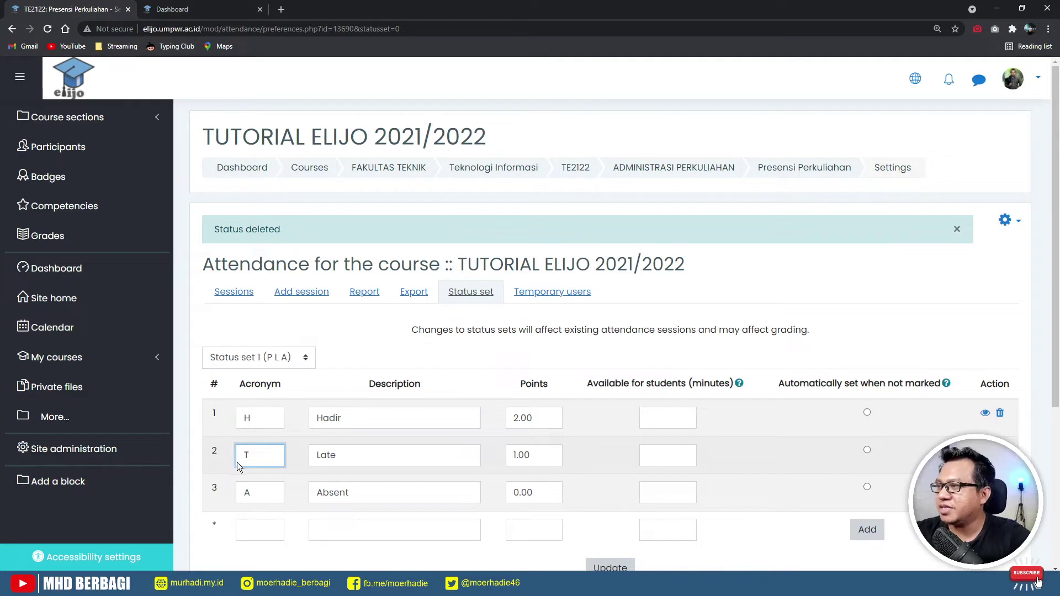
double_click(345, 459)
type("Te")
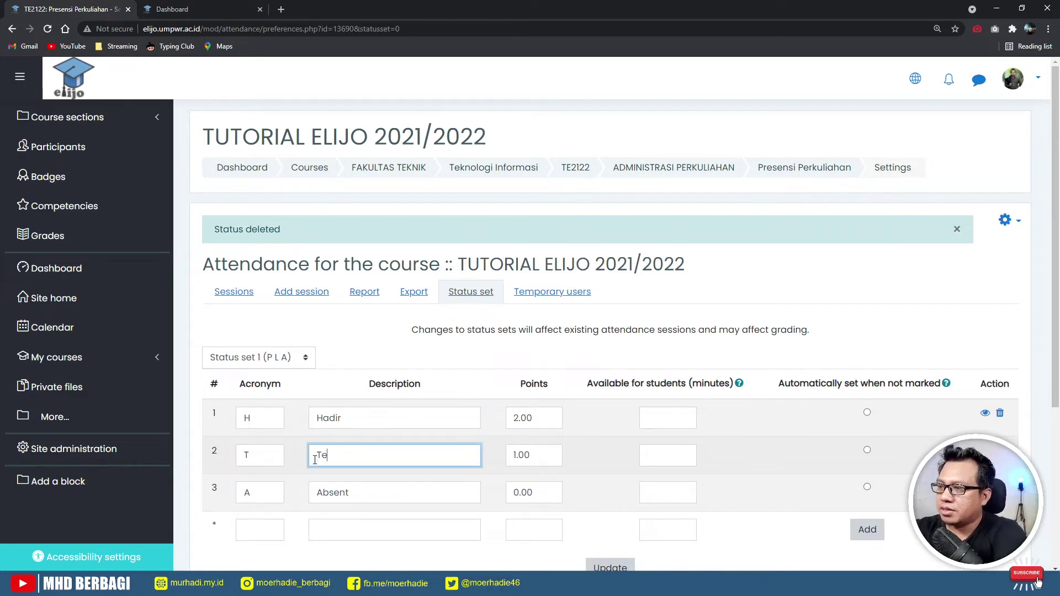
type("rla")
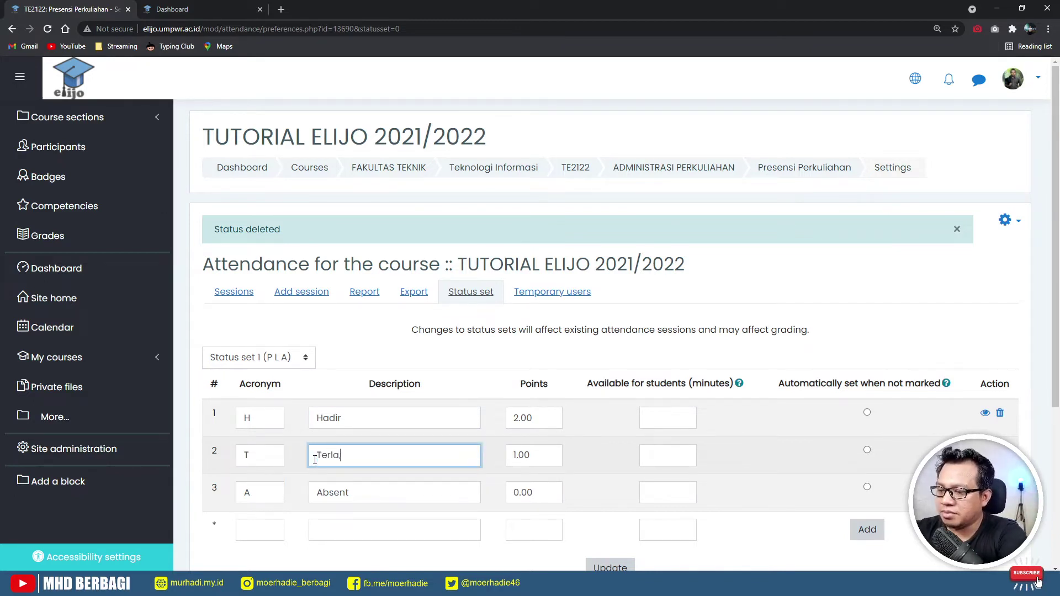
type("mbat")
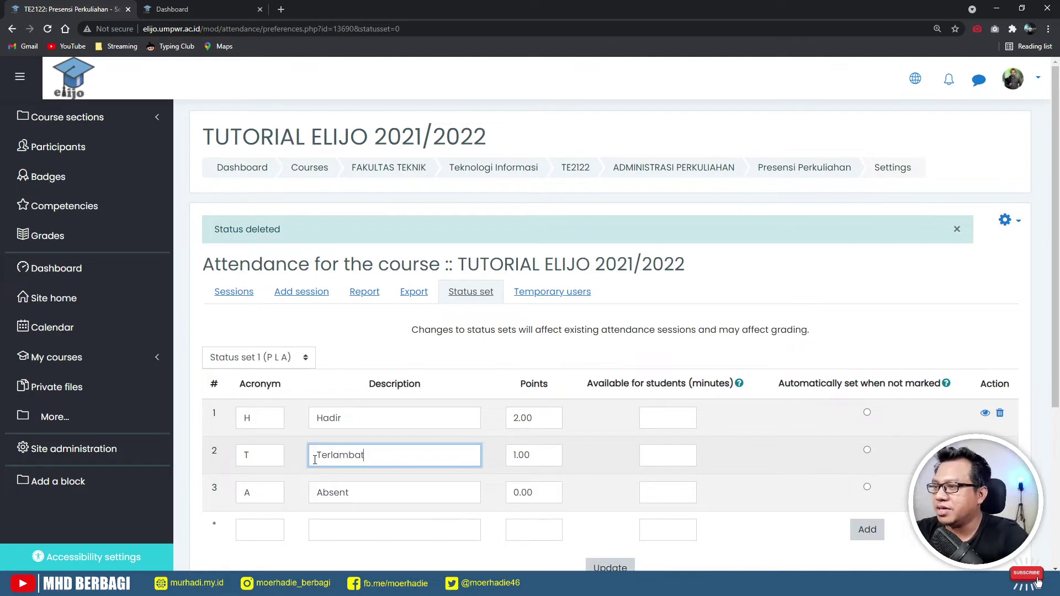
Step: Change the Absent status description to Tidak Hadir
double_click(239, 494)
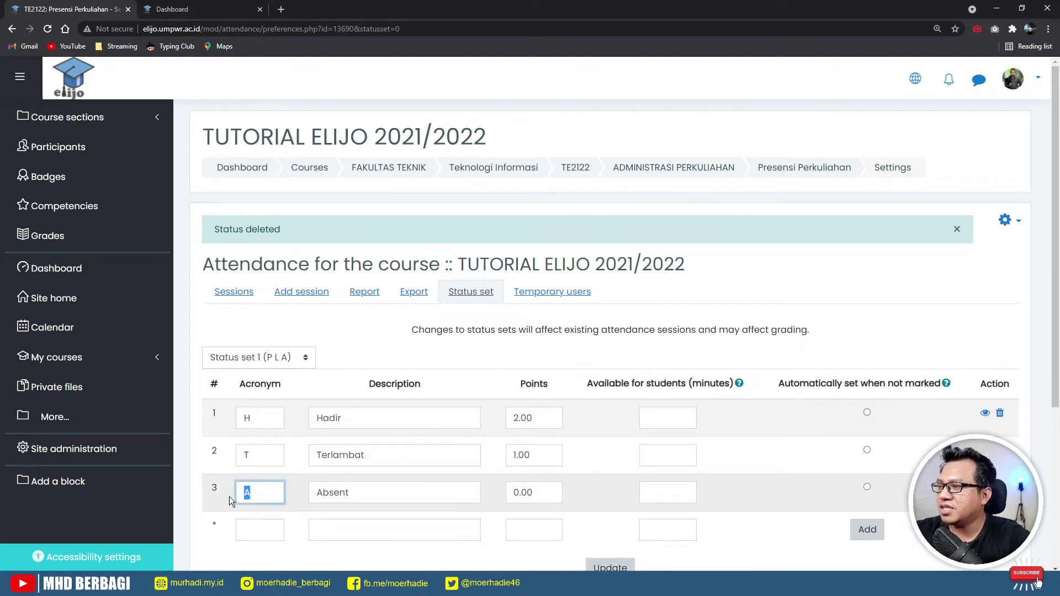
left_click_drag(359, 493, 317, 499)
type("Tidak")
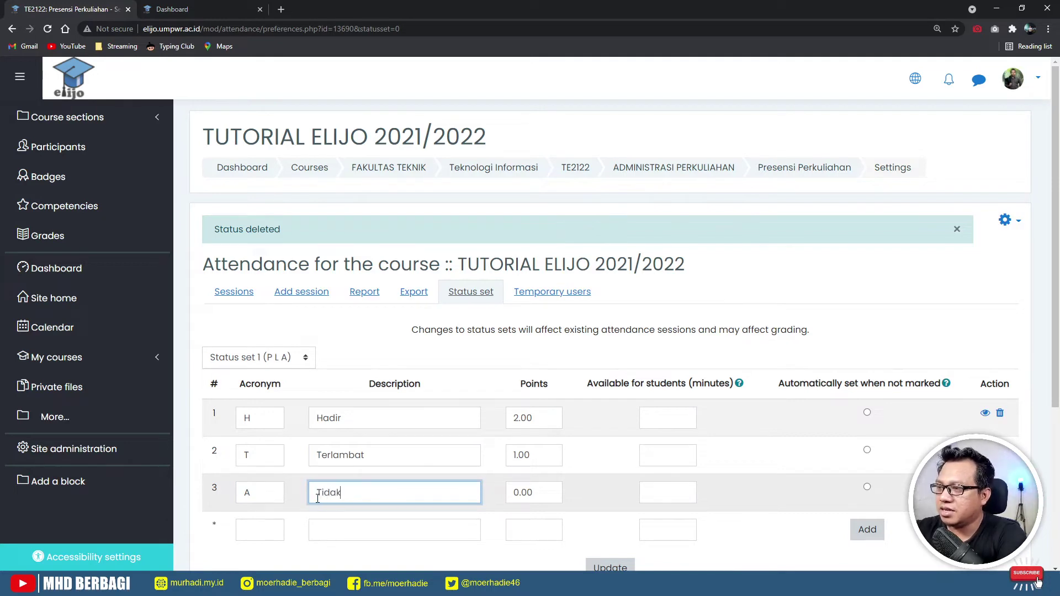
type(" hadir")
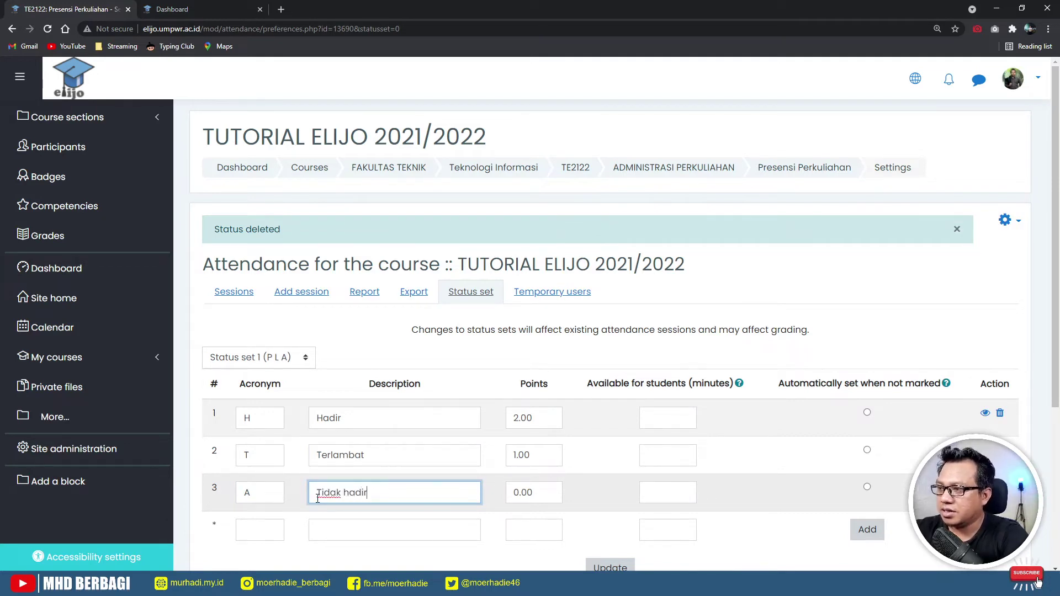
key("BackSpace")
key("BackSpace")
key("BackSpace")
key("BackSpace")
key("BackSpace")
type("Hadir")
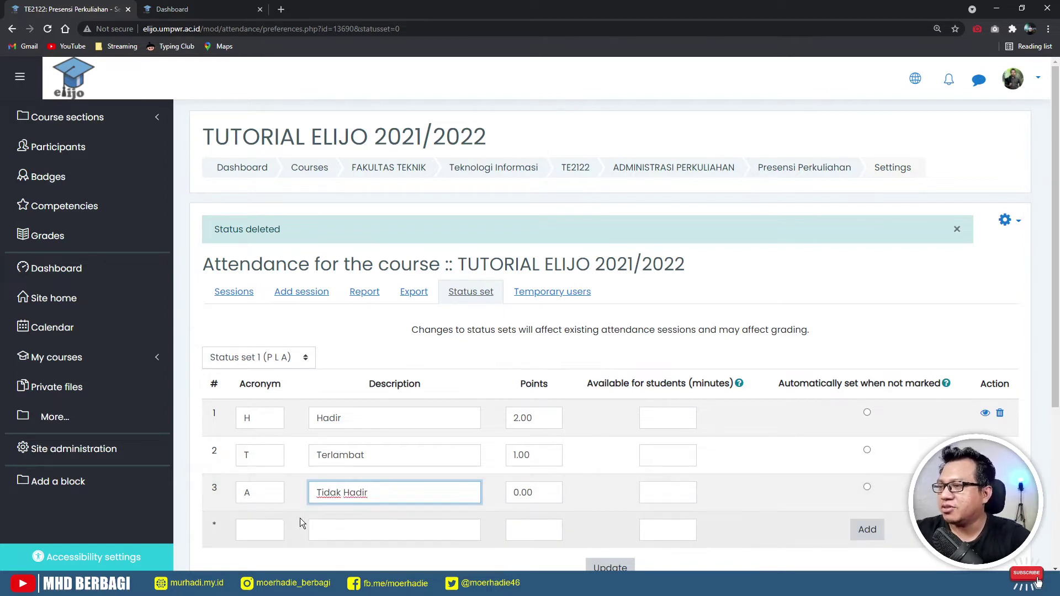
left_click(296, 500)
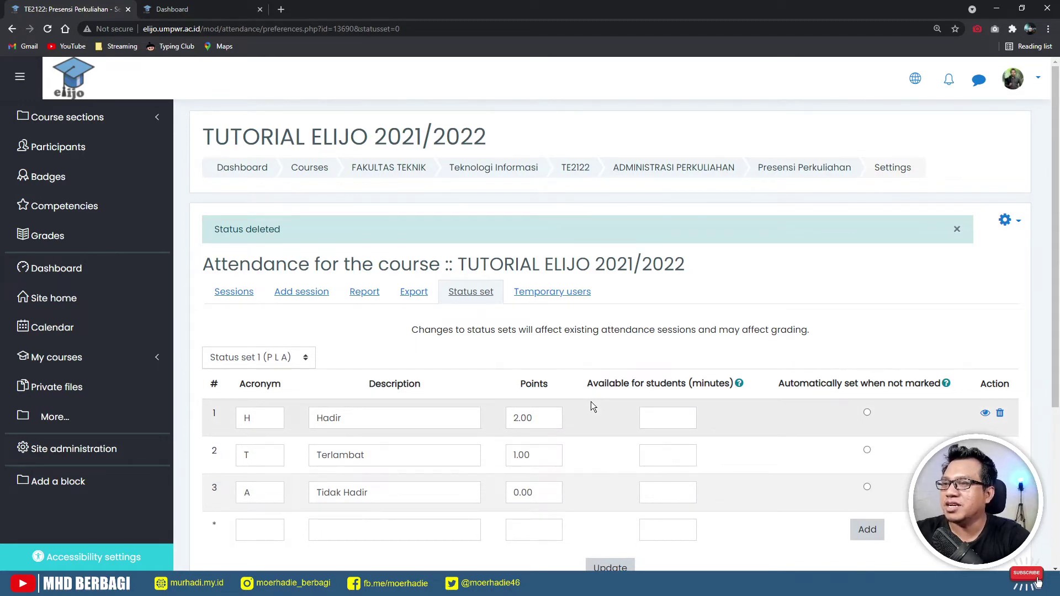
Step: Make the Hadir status available to students for 15 minutes and set it automatically when attendance is not marked
left_click(664, 419)
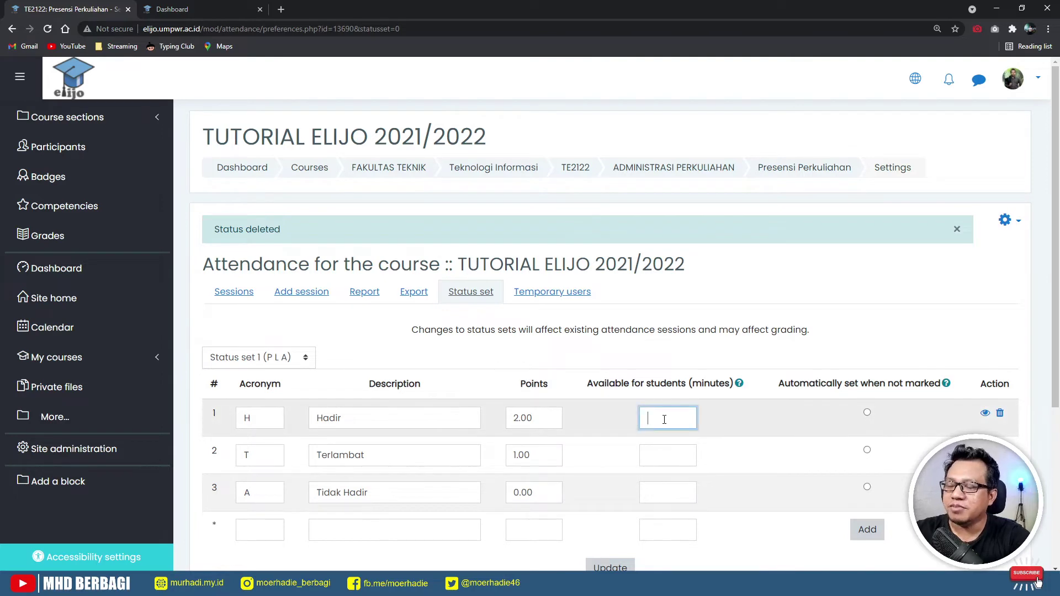
type("15")
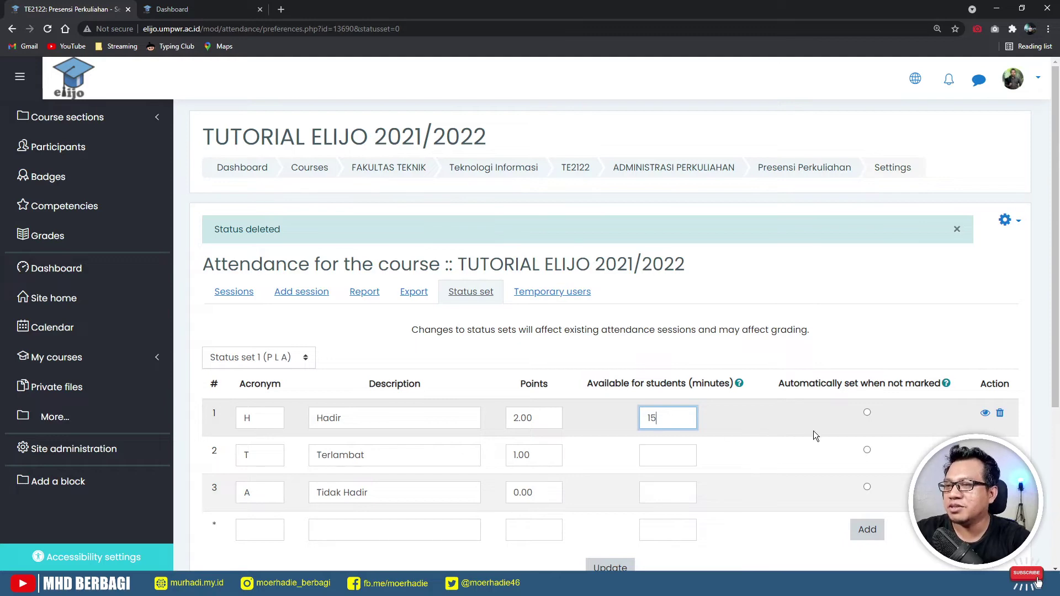
left_click(868, 414)
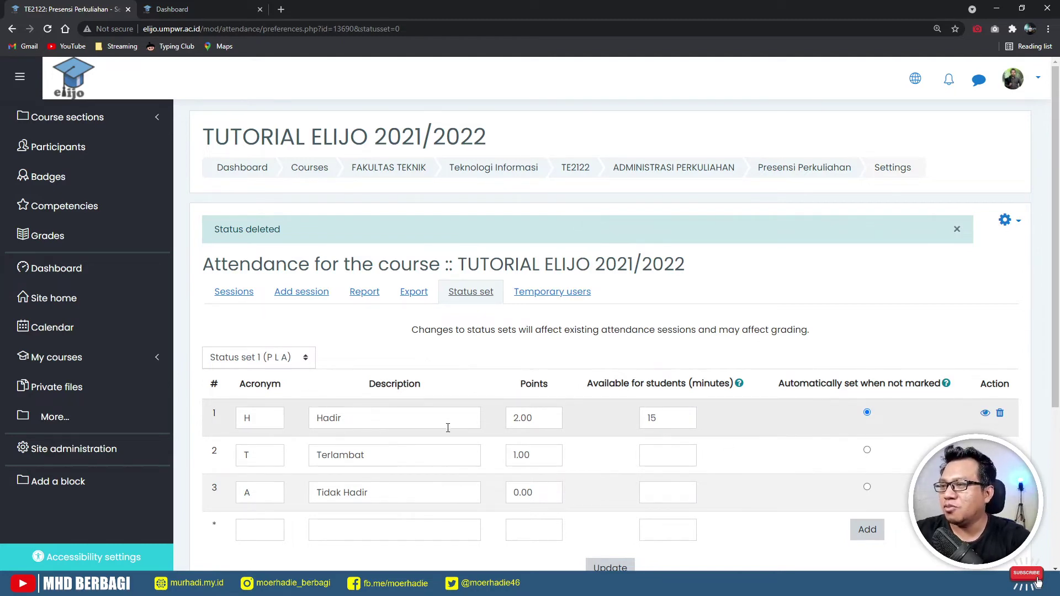
Step: Set the student availability to 30 minutes for Terlambat and 60 minutes for Tidak Hadir, and update the status set
left_click(666, 453)
type("30")
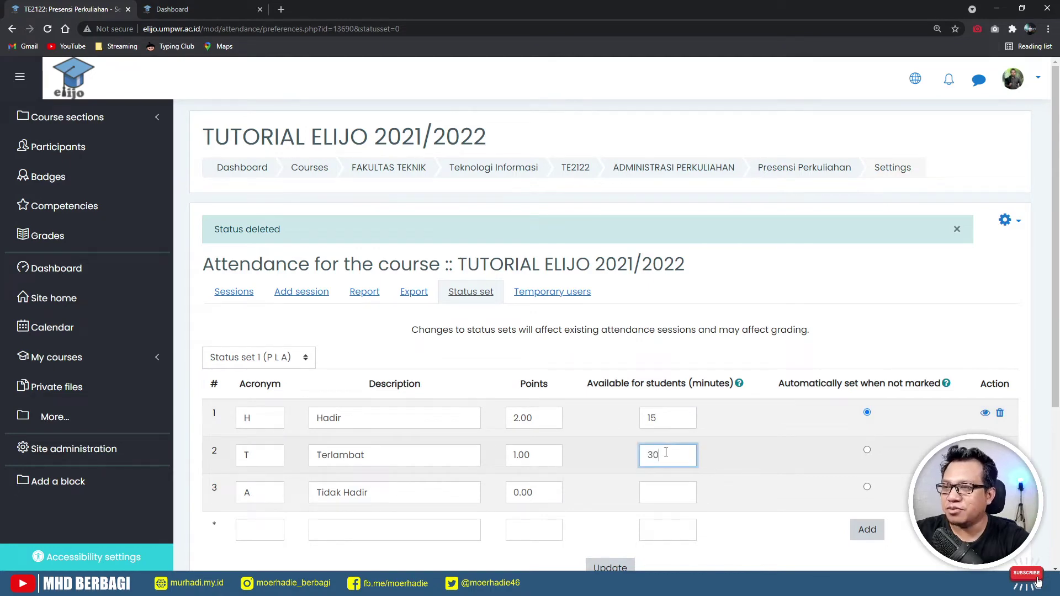
left_click(663, 491)
type("60")
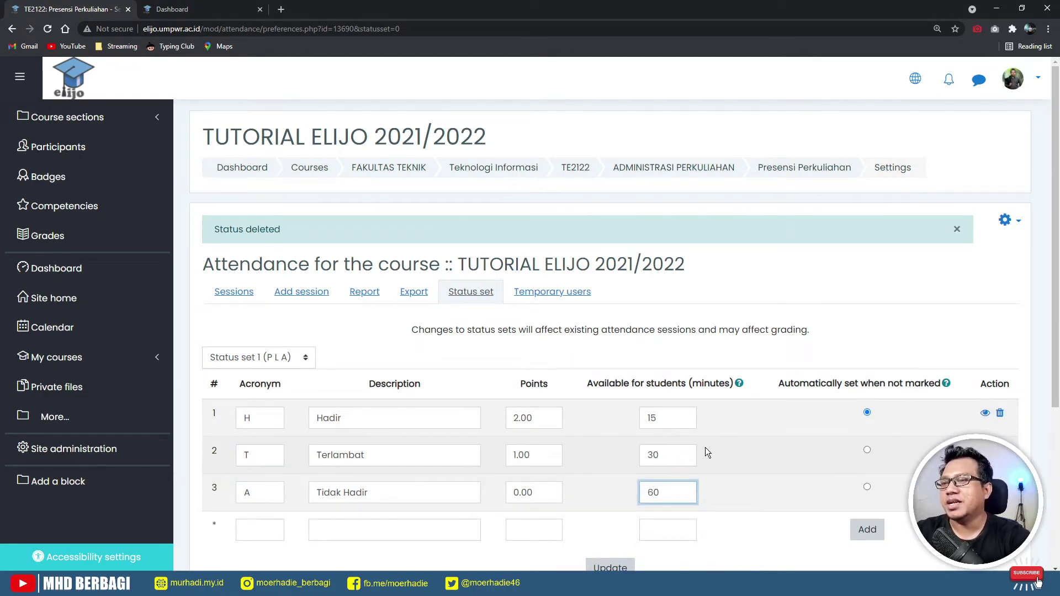
left_click(741, 454)
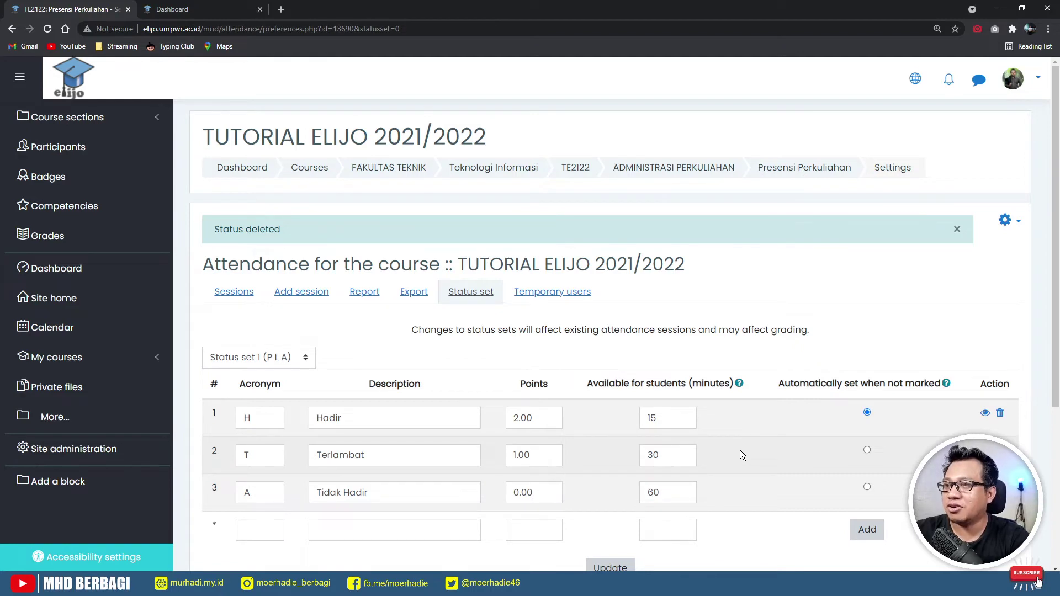
scroll(740, 449, "down", 1)
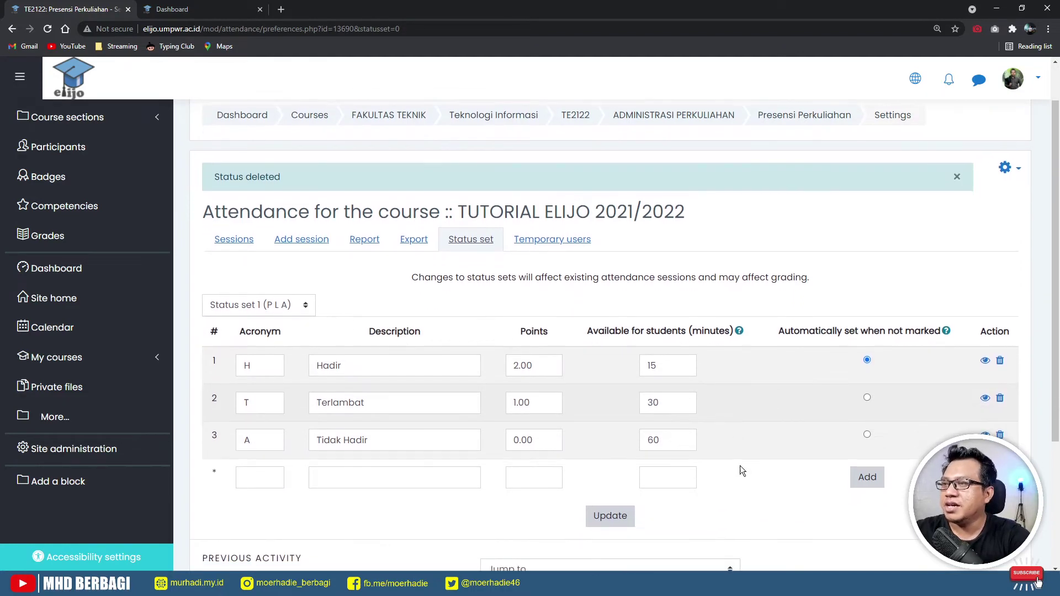
left_click(605, 515)
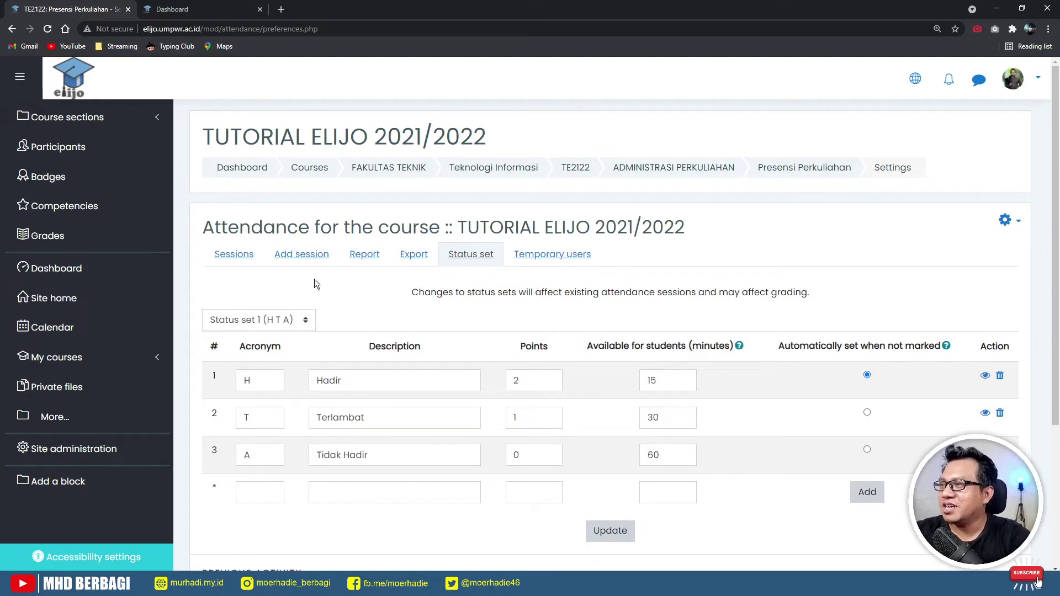
Step: Start adding a new attendance session and set its date to 27 September 2021
left_click(237, 257)
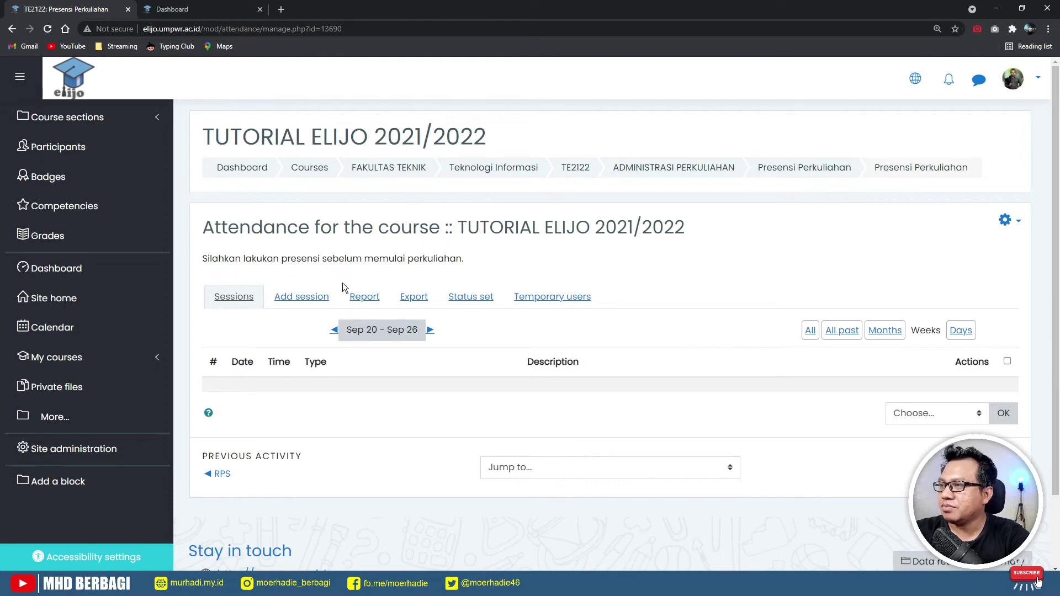
left_click(309, 303)
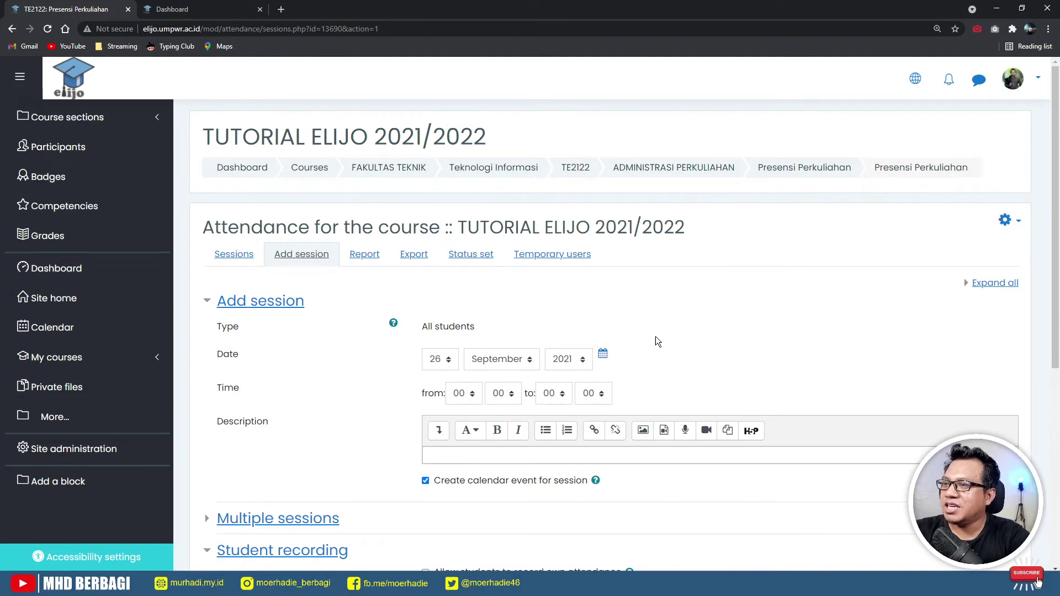
left_click(440, 364)
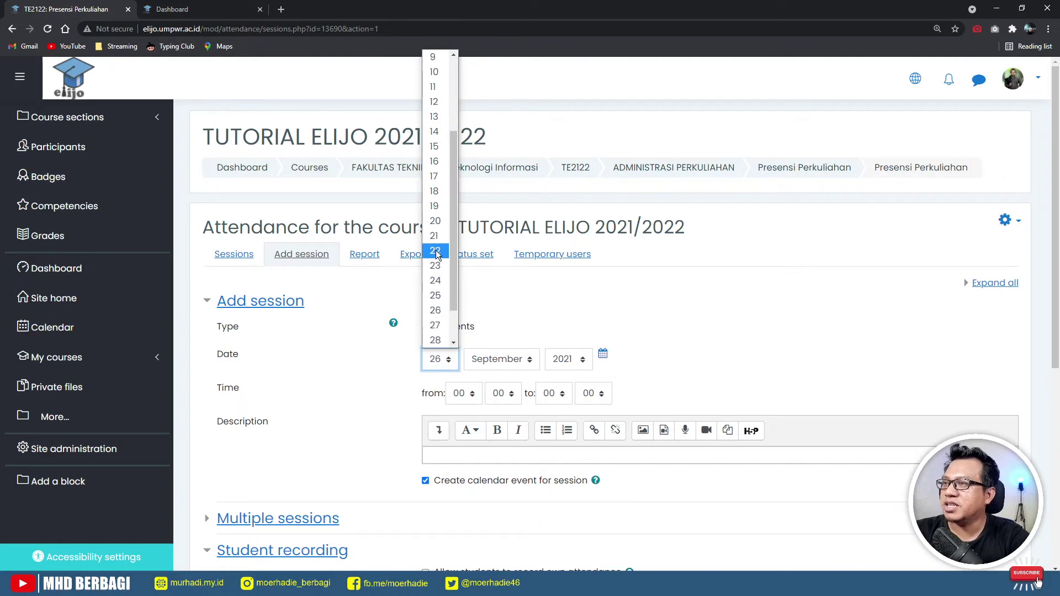
left_click(436, 326)
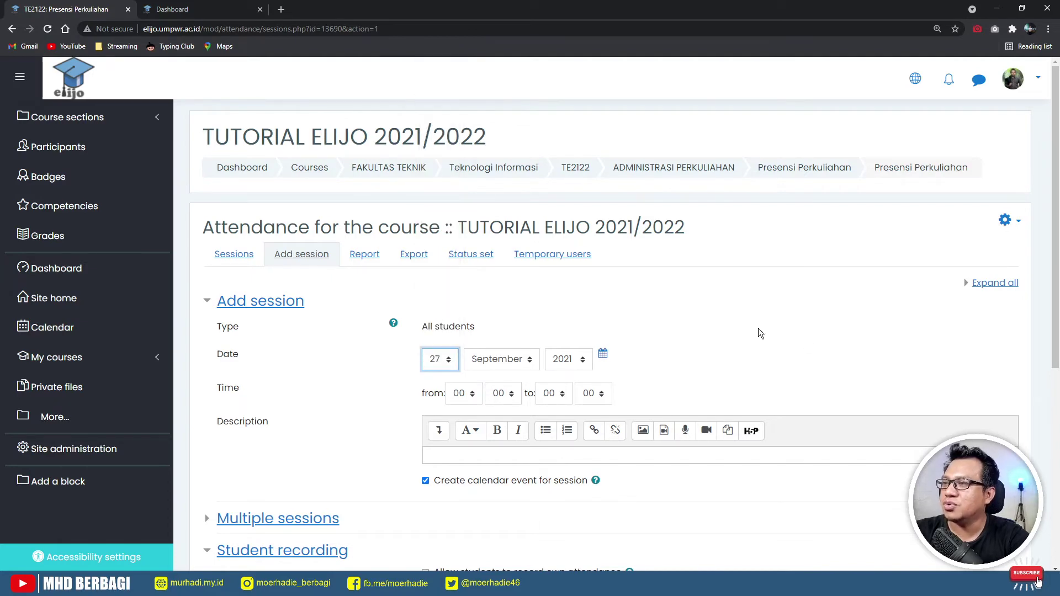
left_click(805, 344)
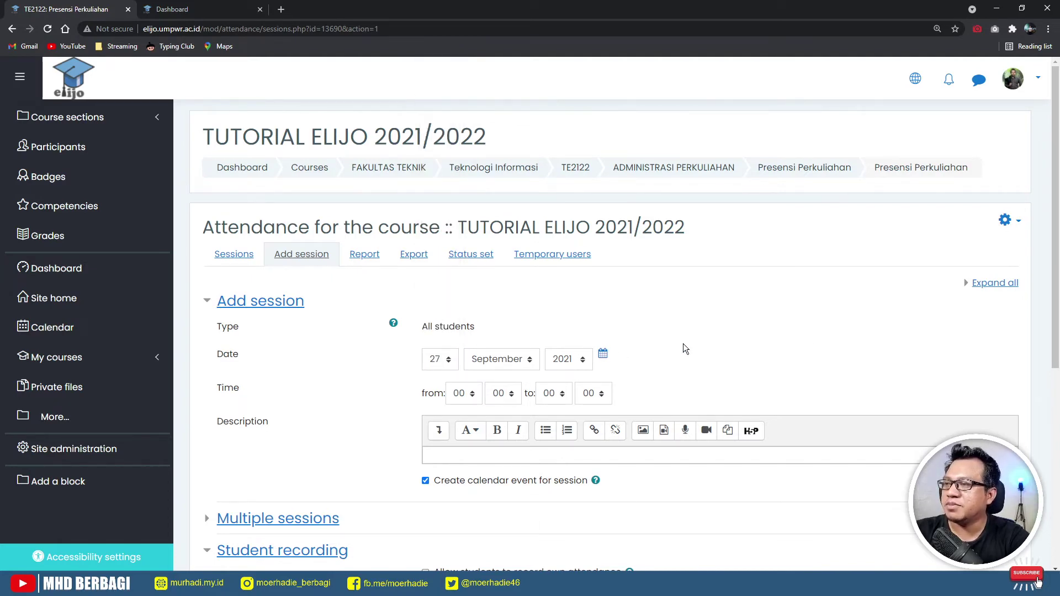
Step: Set the new attendance session's time from 10:00 to 11:00
left_click(463, 396)
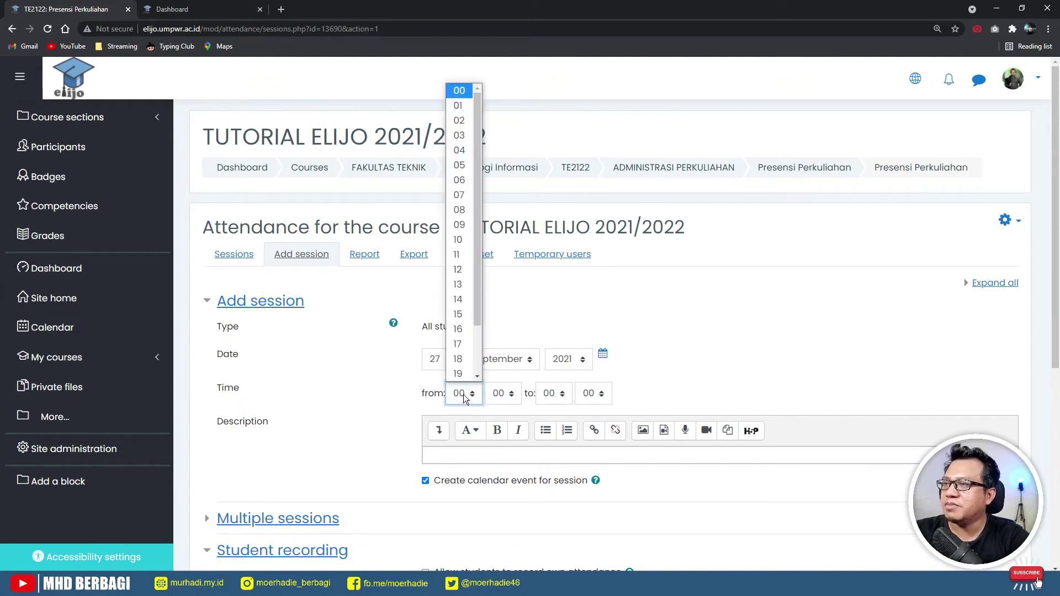
scroll(469, 326, "down", 1)
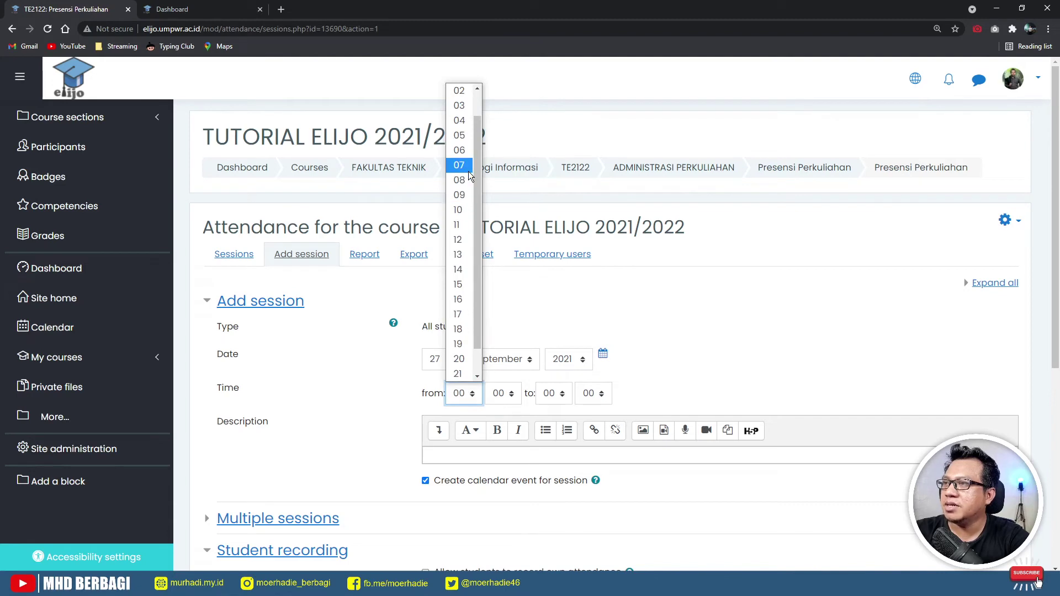
left_click(462, 210)
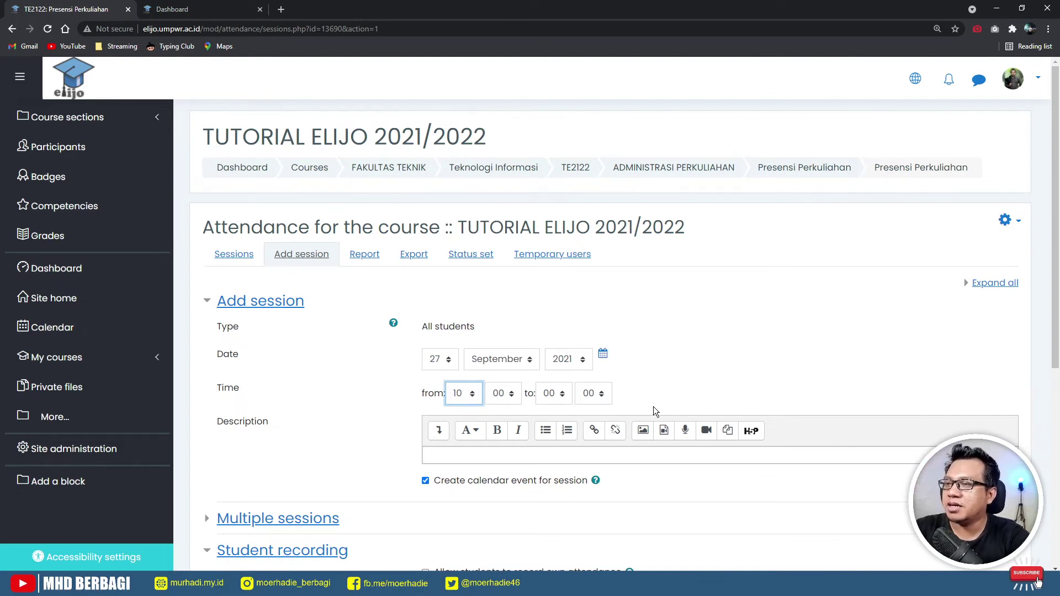
left_click(554, 393)
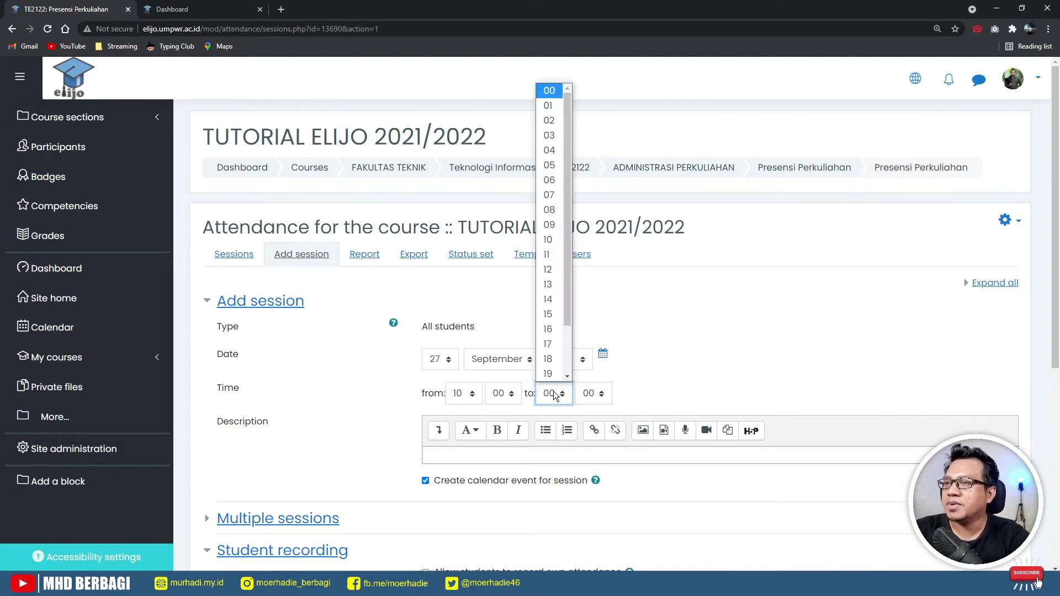
scroll(558, 332, "down", 1)
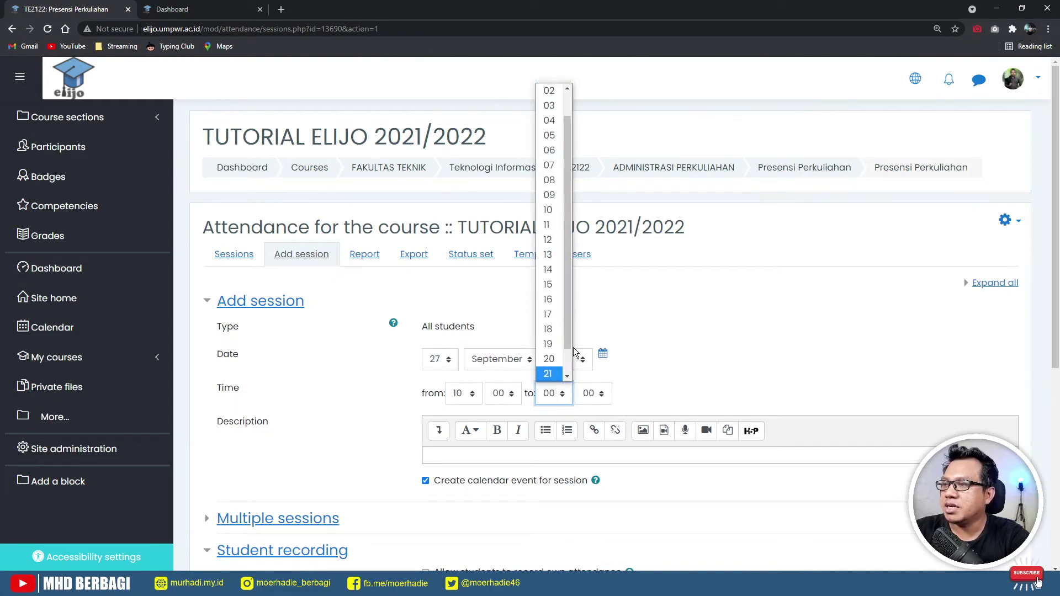
left_click(549, 227)
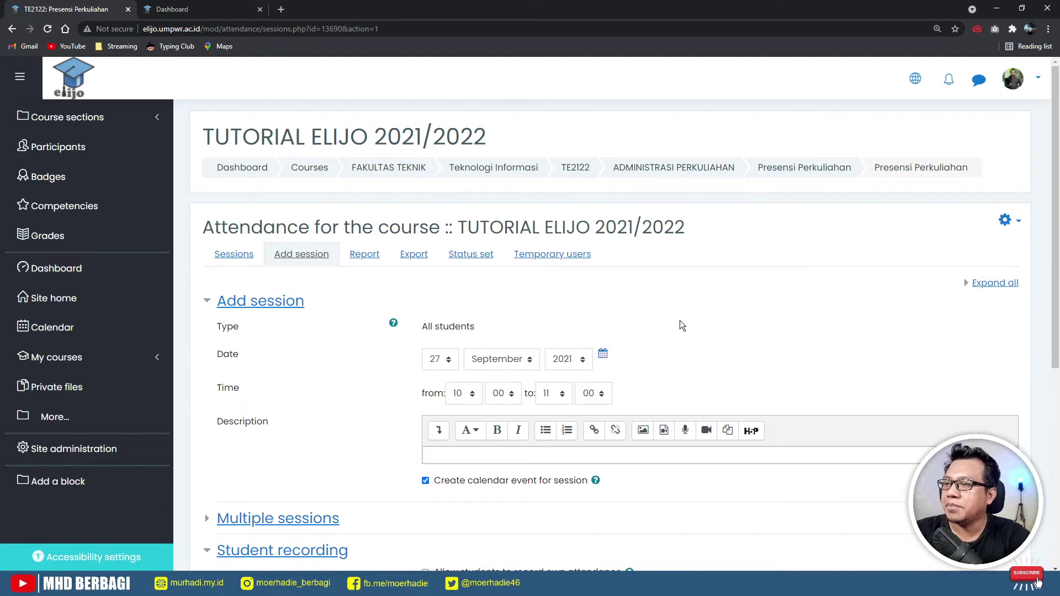
Step: Enter Pertemuan 1 as the attendance session's description
scroll(680, 326, "down", 2)
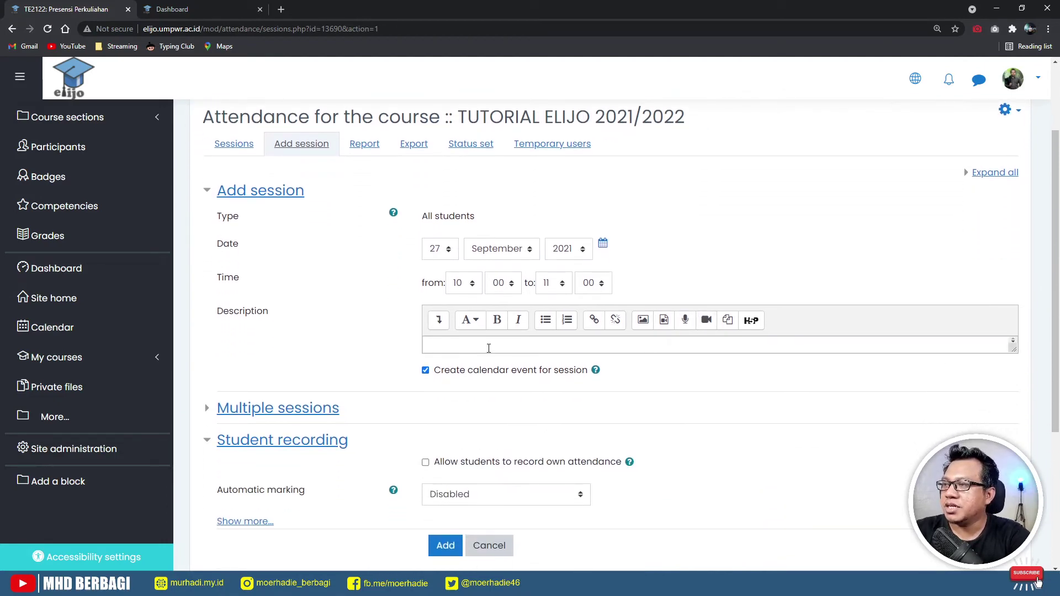
left_click(488, 349)
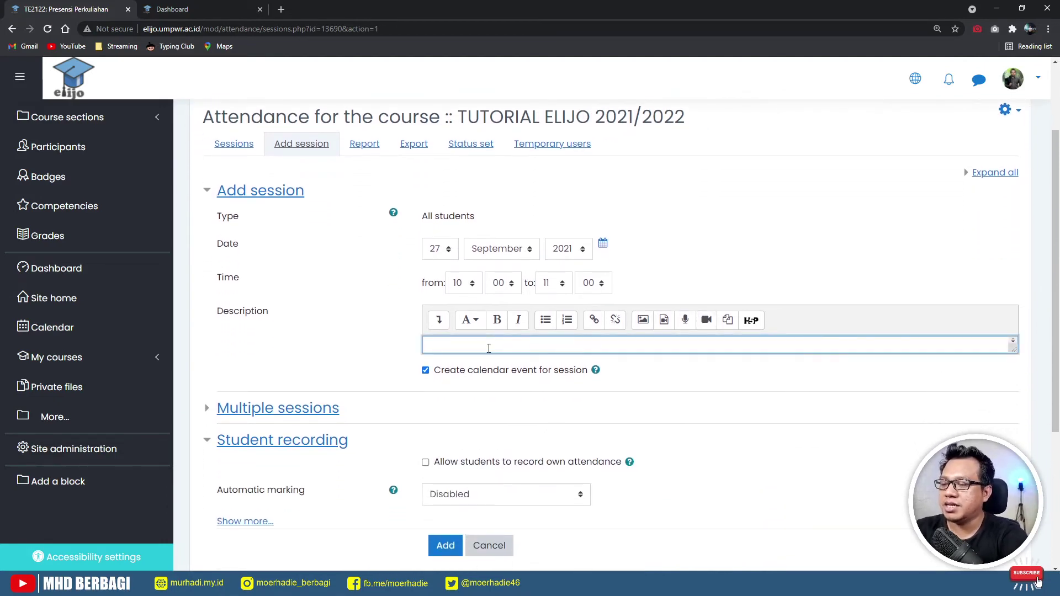
type("Pertemua")
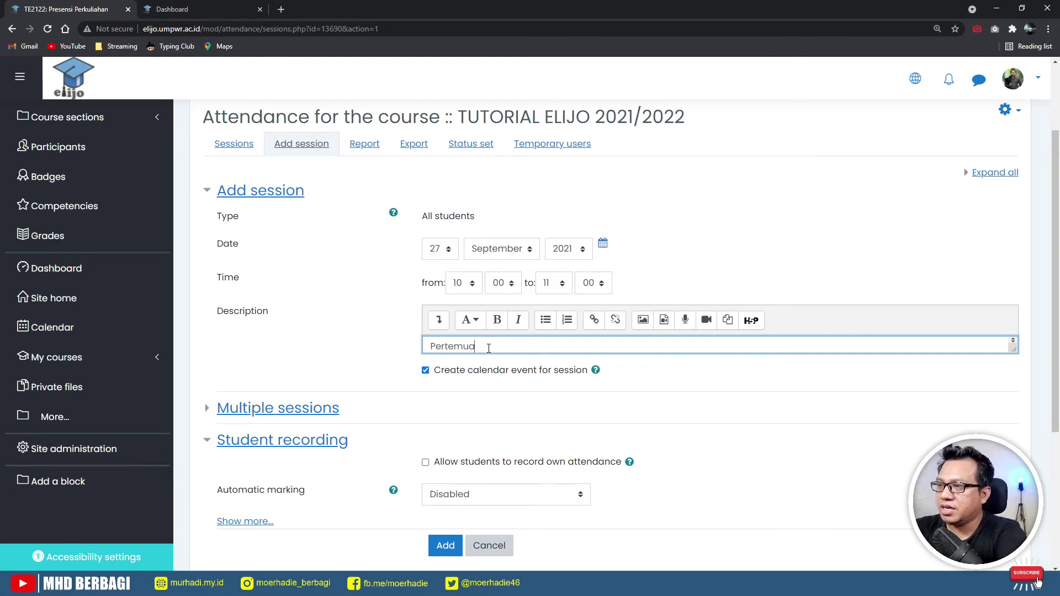
type("n 1")
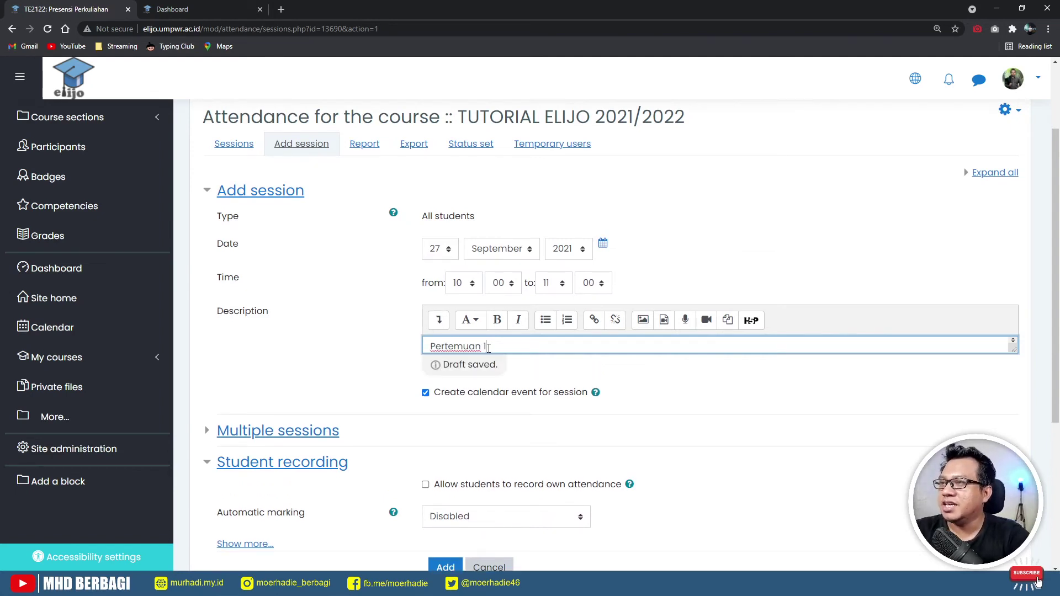
left_click(692, 255)
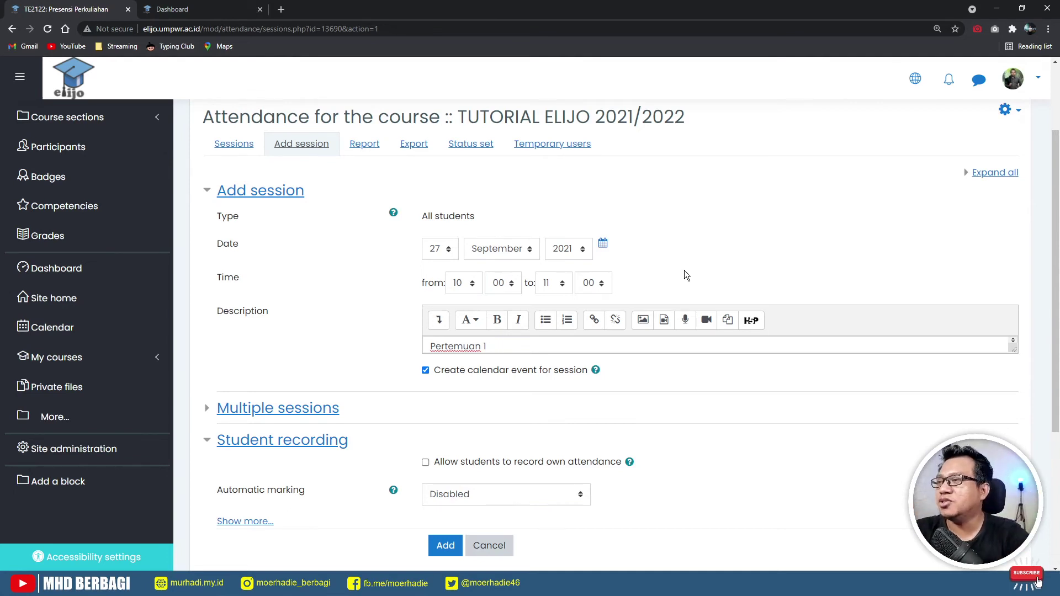
scroll(685, 270, "down", 1)
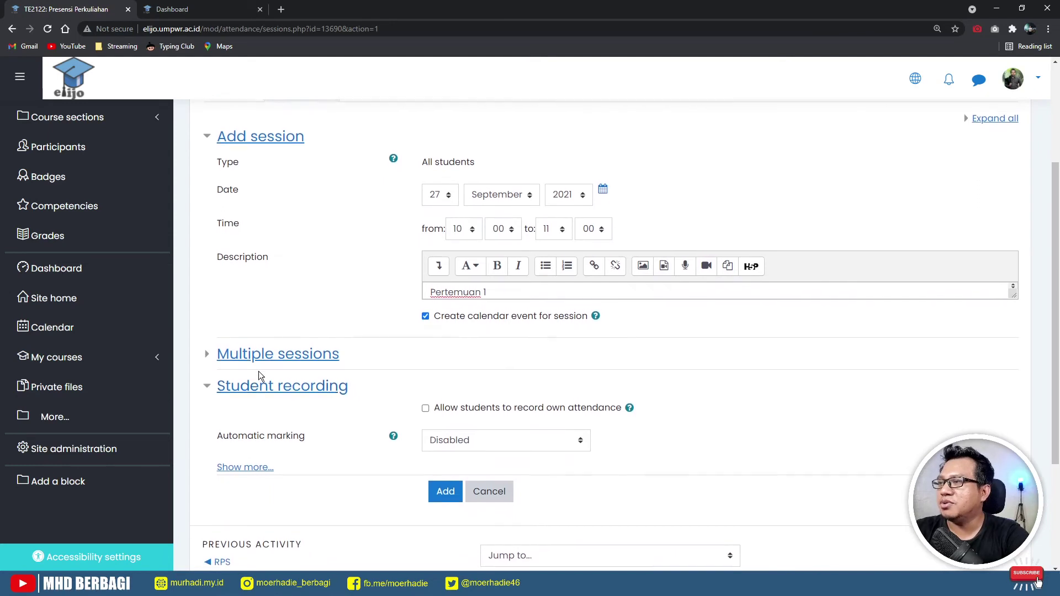
left_click(262, 354)
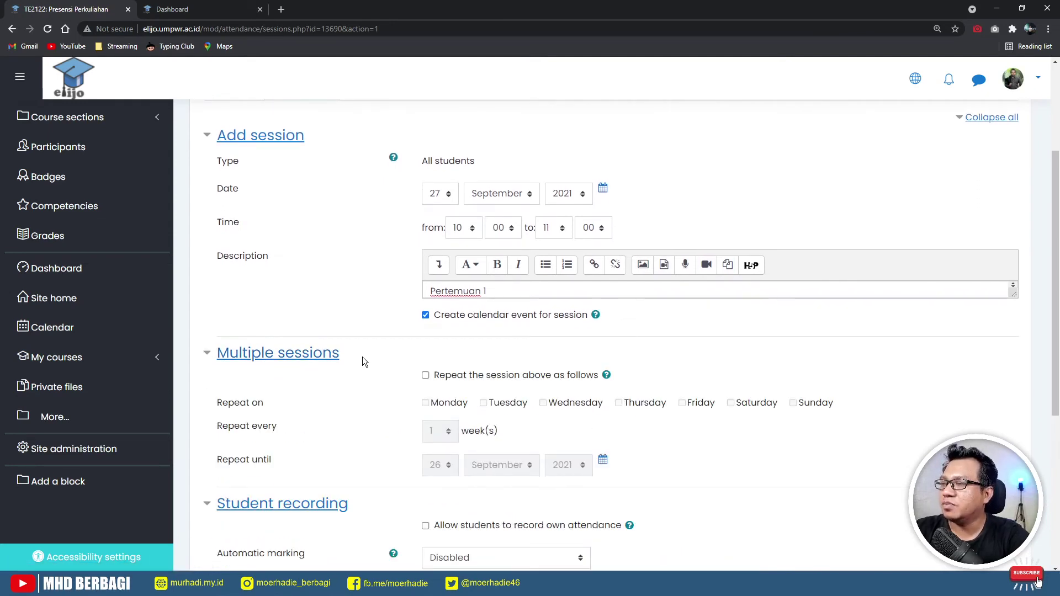
left_click(427, 376)
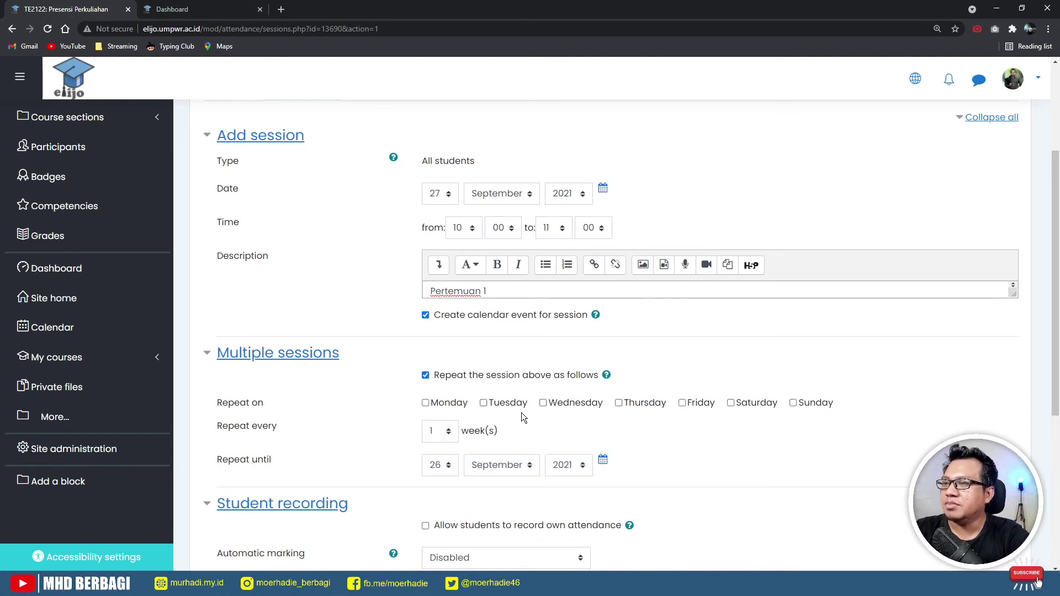
left_click(425, 402)
scroll(367, 393, "down", 1)
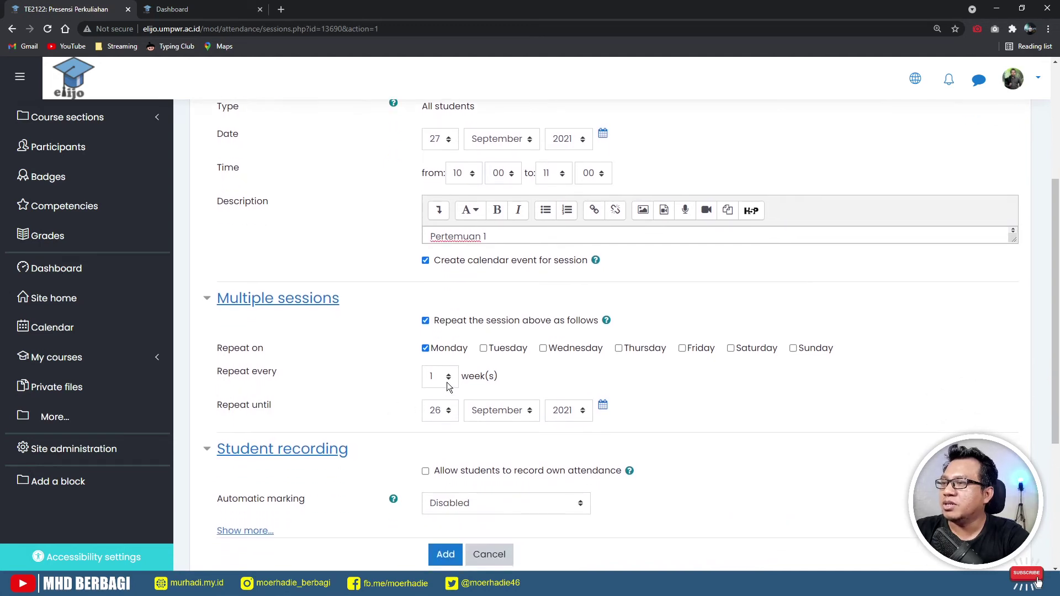
left_click(447, 382)
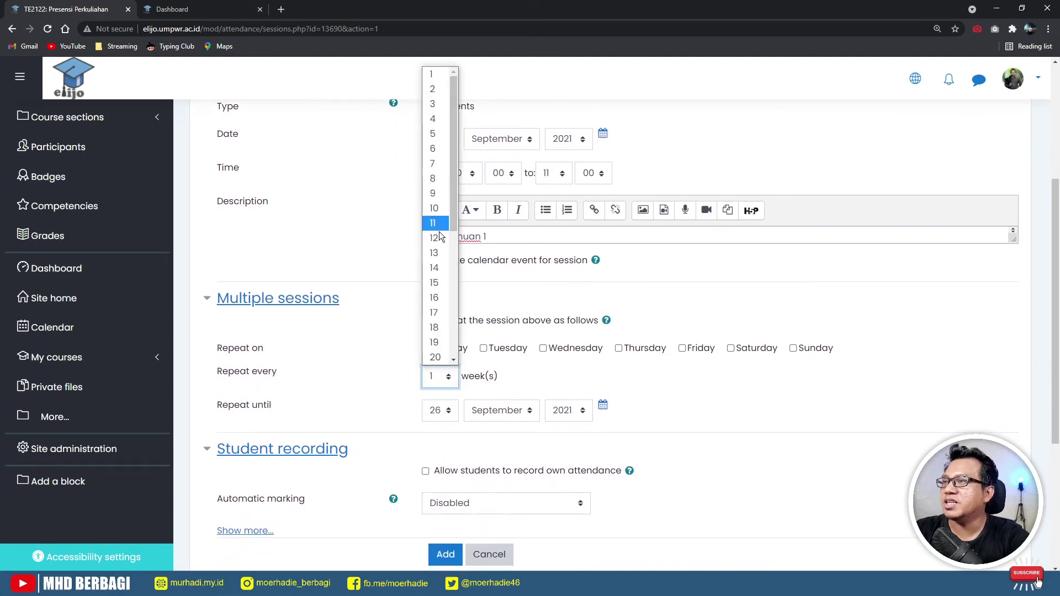
left_click(435, 299)
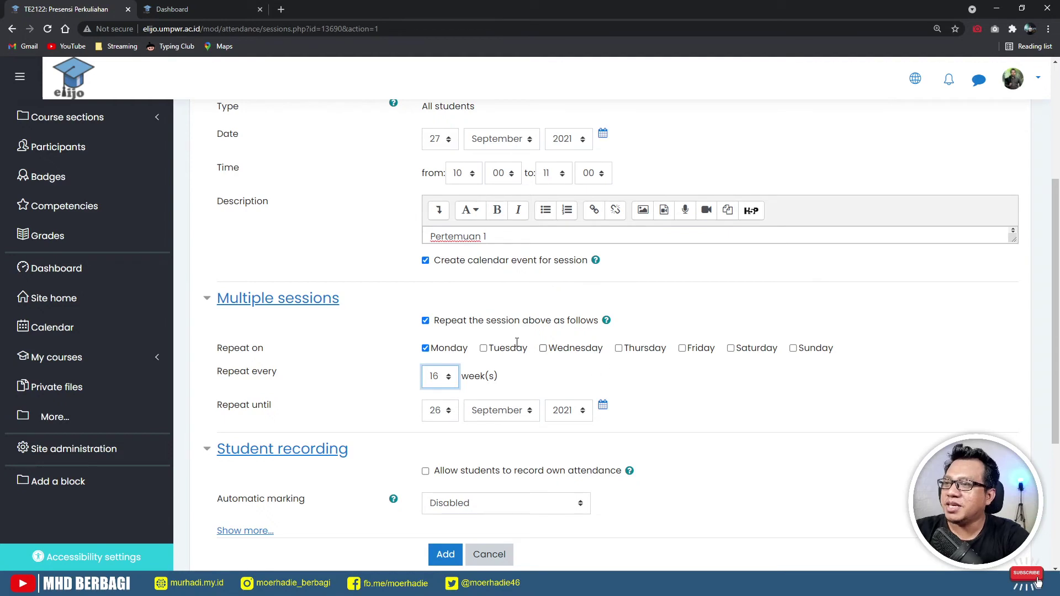
left_click(425, 321)
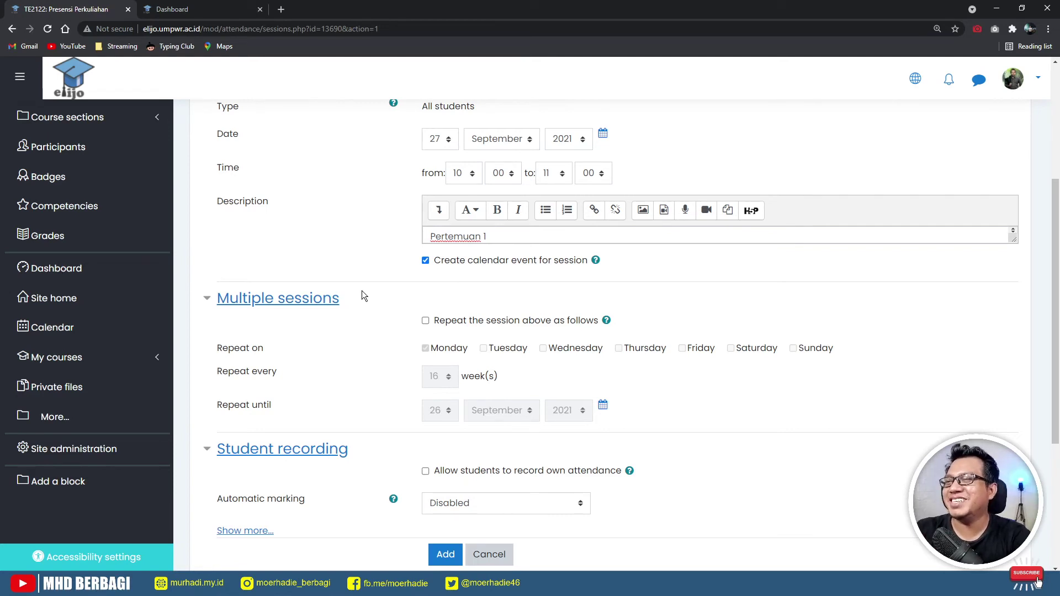
scroll(388, 283, "down", 2)
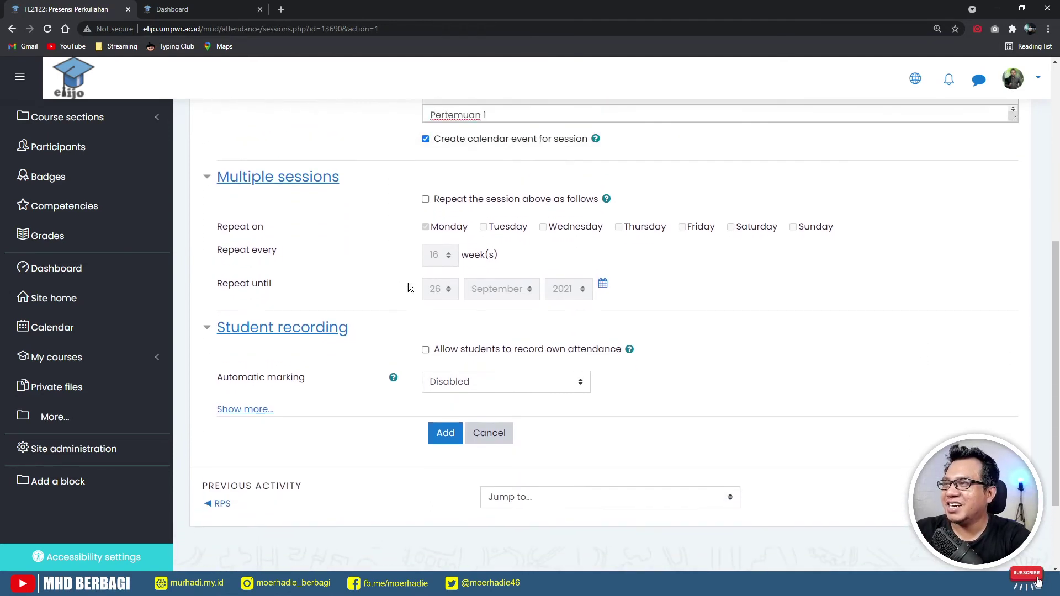
scroll(342, 290, "up", 2)
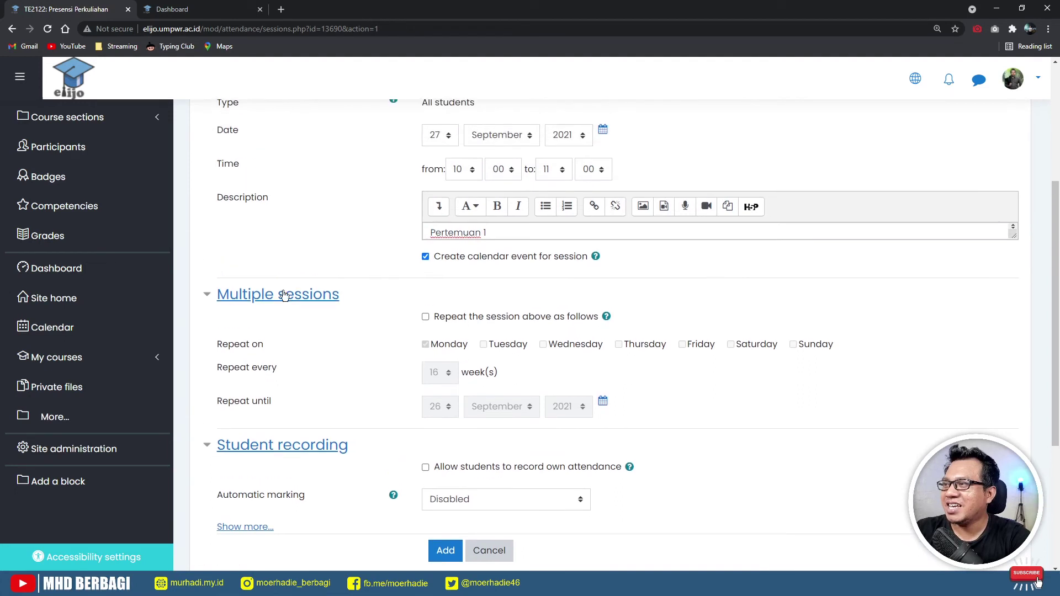
left_click(221, 302)
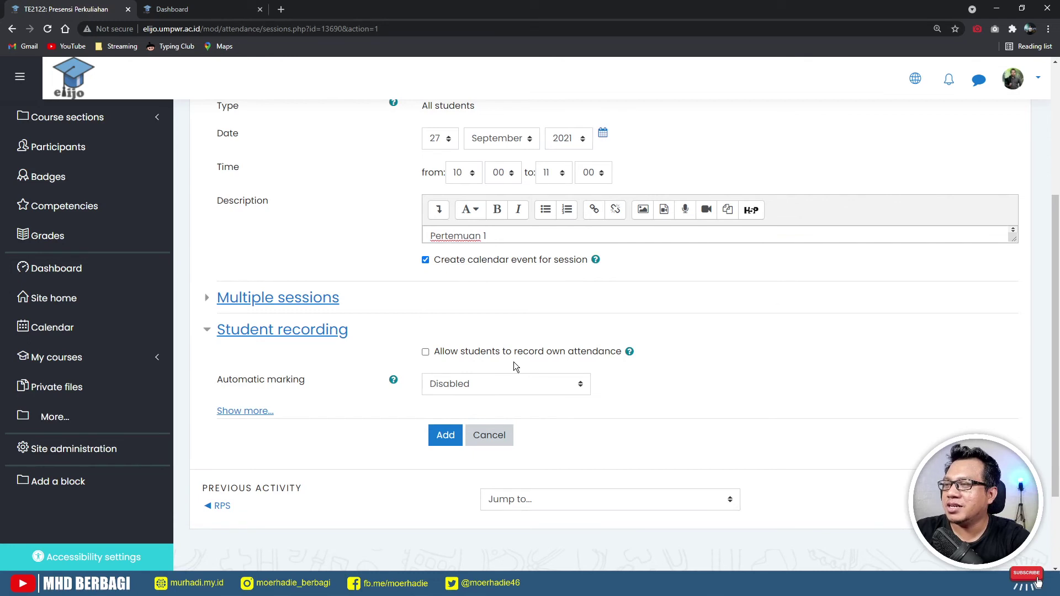
Step: Allow students to record their own attendance and add the Pertemuan 1 session
left_click(428, 356)
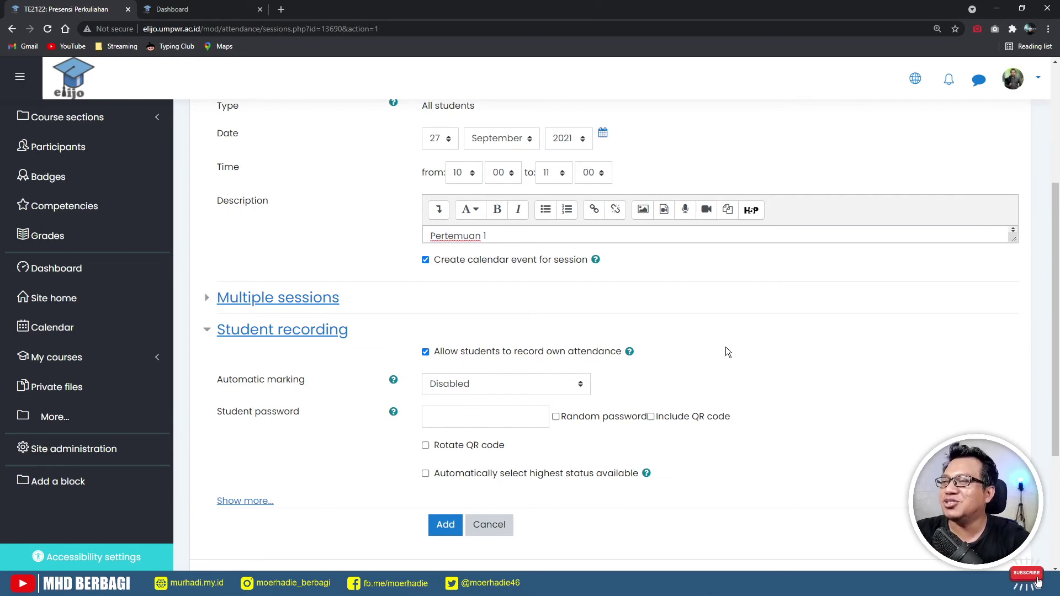
left_click(426, 353)
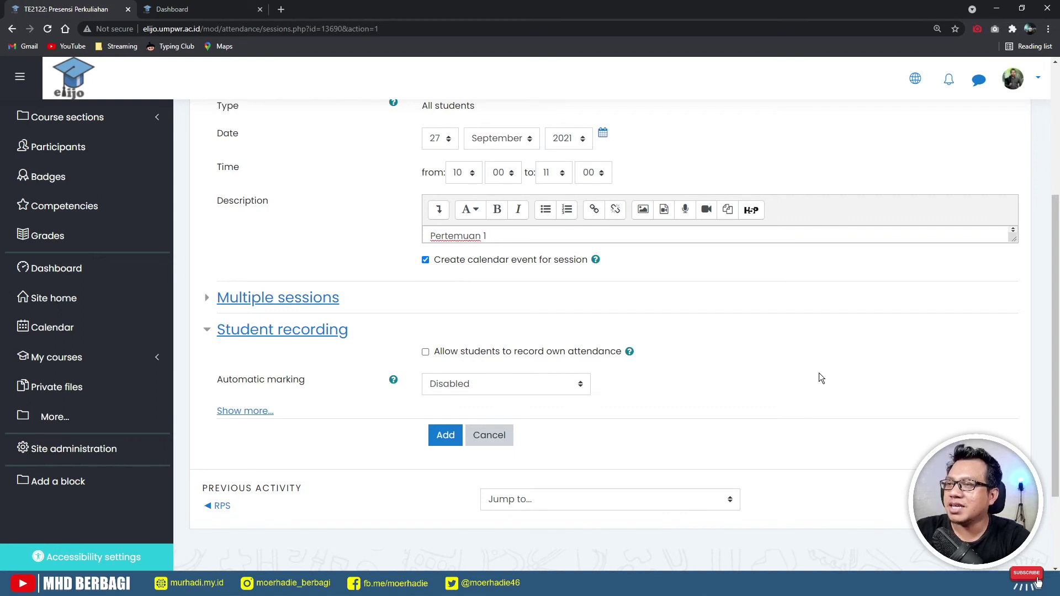
left_click(482, 353)
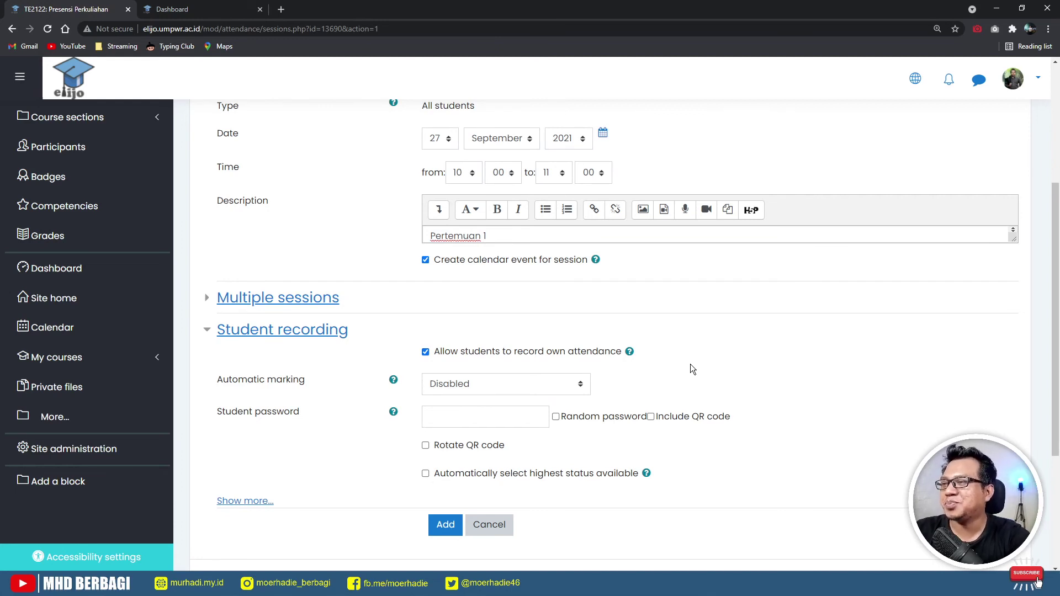
scroll(691, 364, "down", 2)
scroll(411, 439, "up", 1)
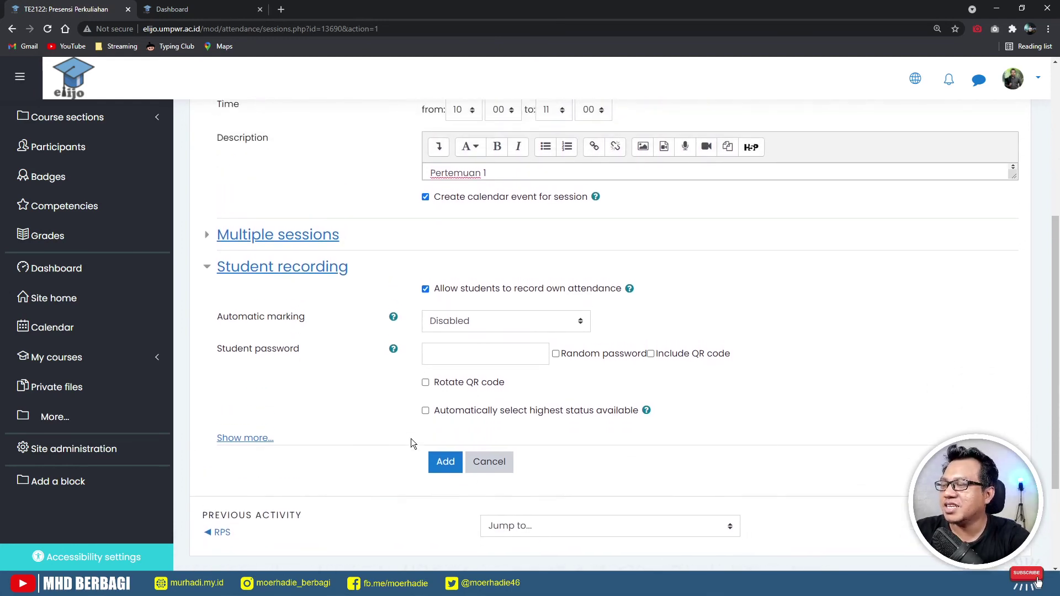
scroll(614, 357, "up", 3)
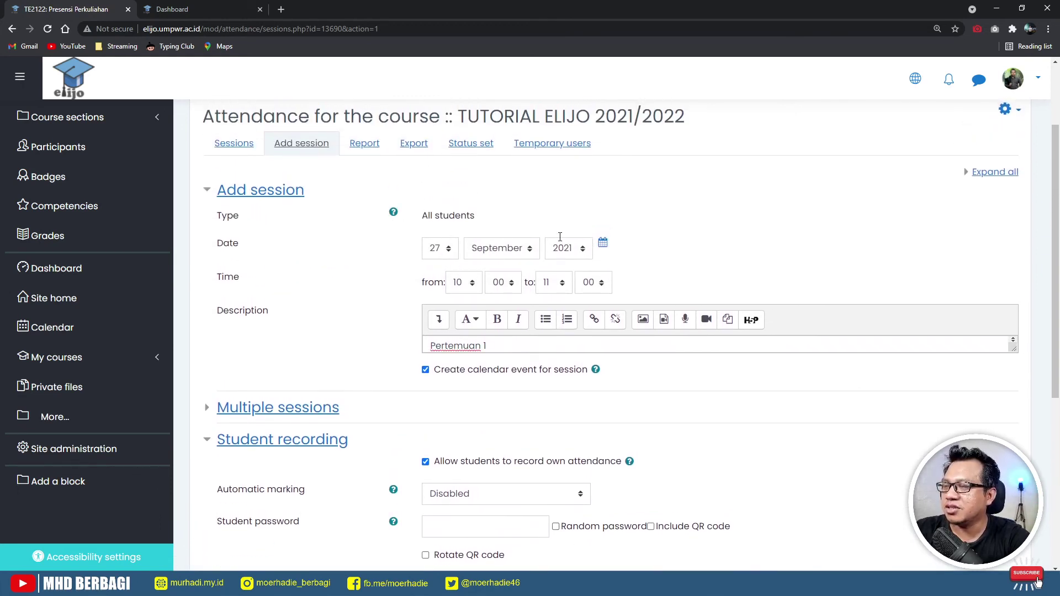
scroll(571, 334, "down", 1)
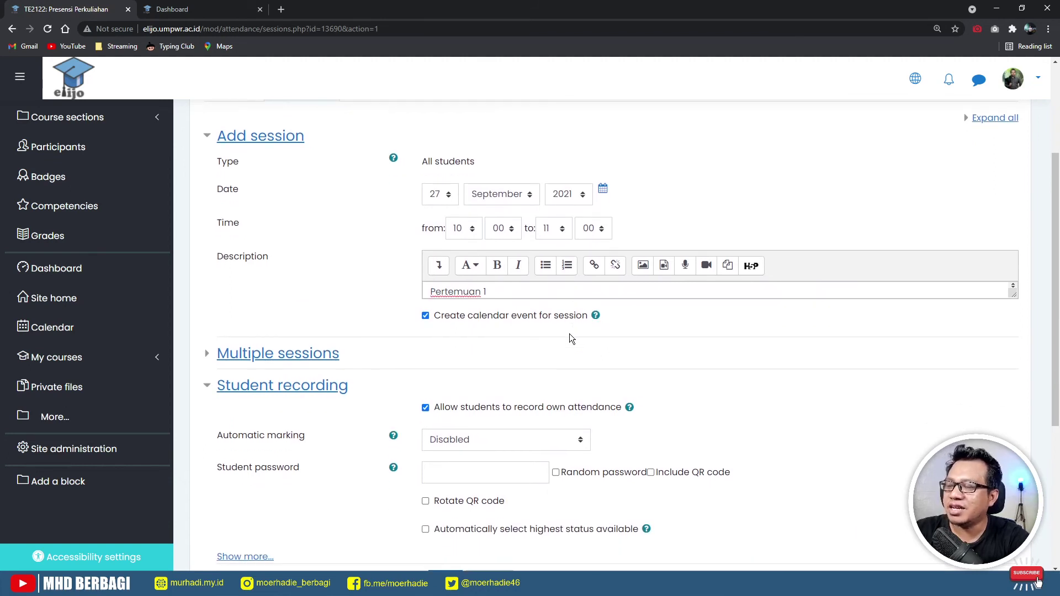
scroll(569, 333, "down", 2)
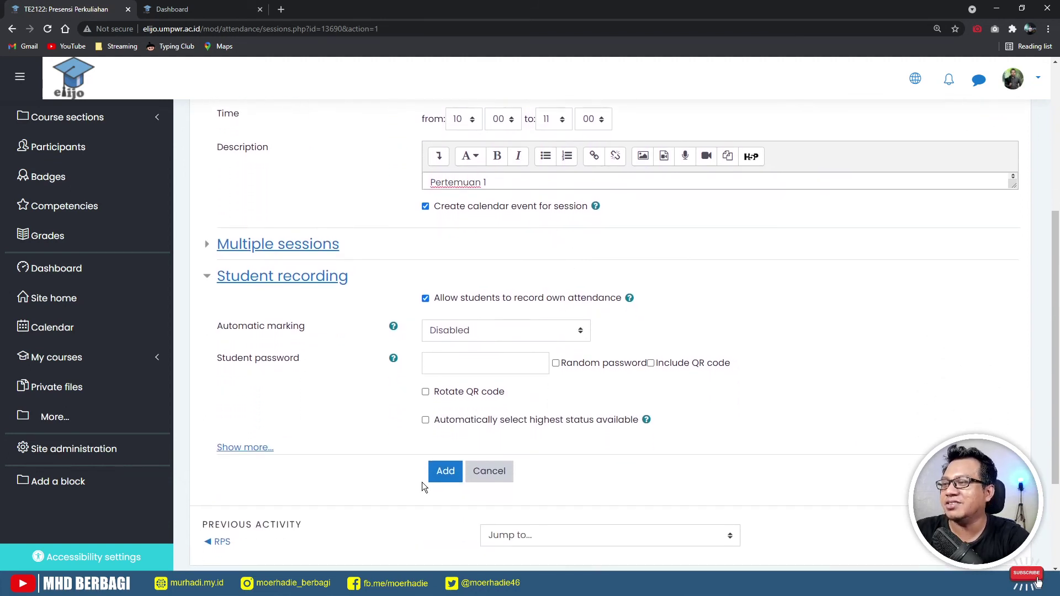
left_click(434, 470)
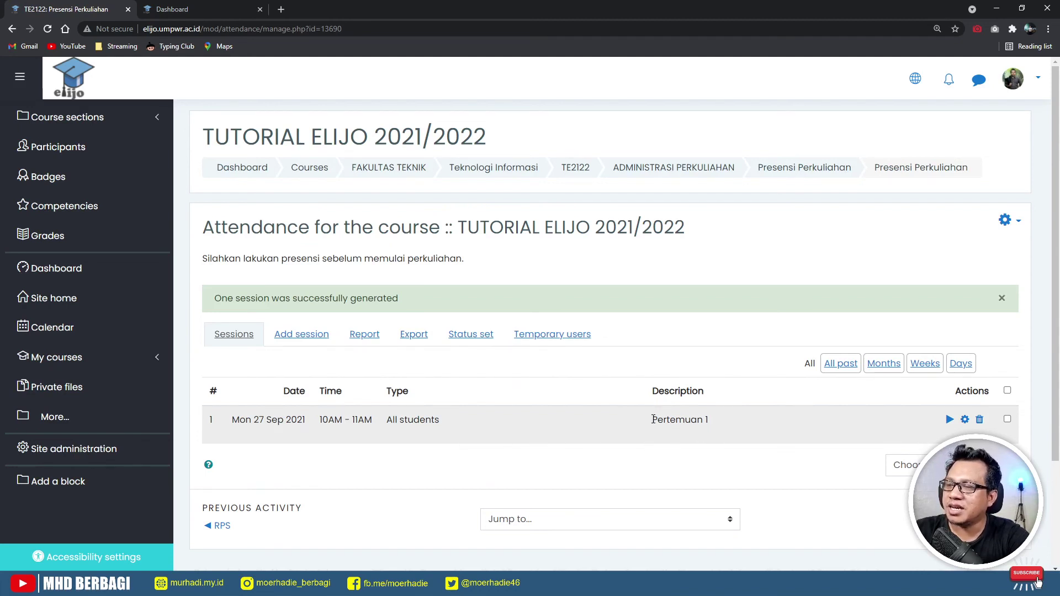
Step: Open the Pertemuan 1 session for editing, review its schedule and student recording options, and save the session
left_click_drag(653, 419, 714, 422)
left_click(603, 429)
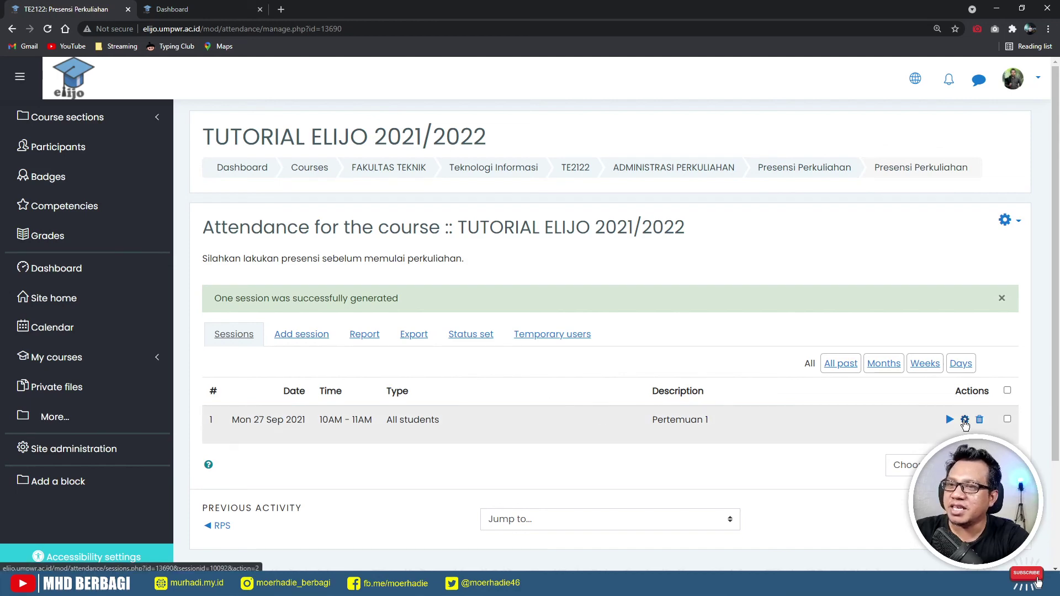
left_click(965, 420)
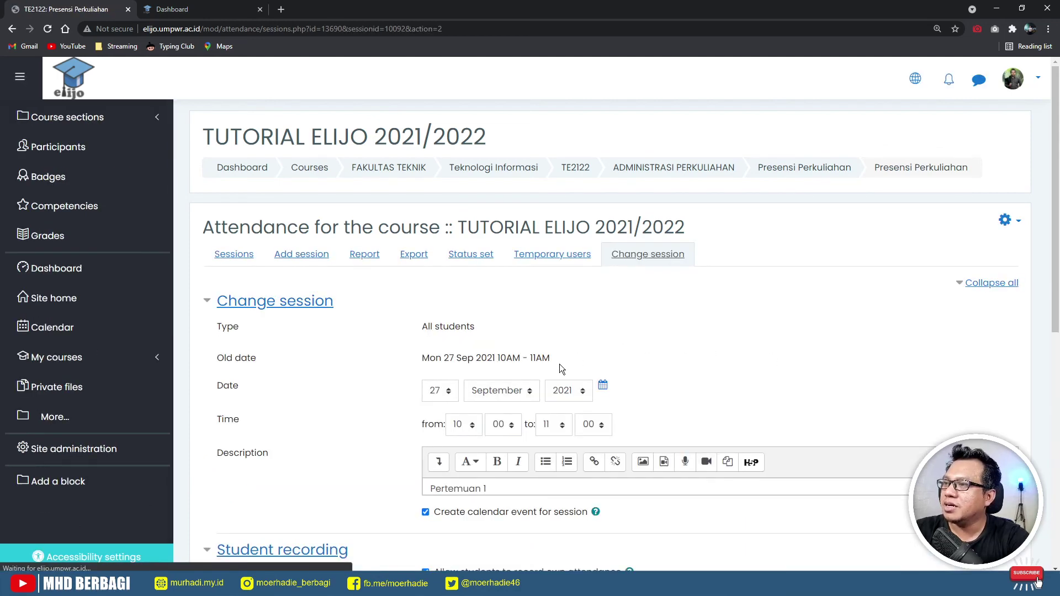
scroll(555, 397, "down", 5)
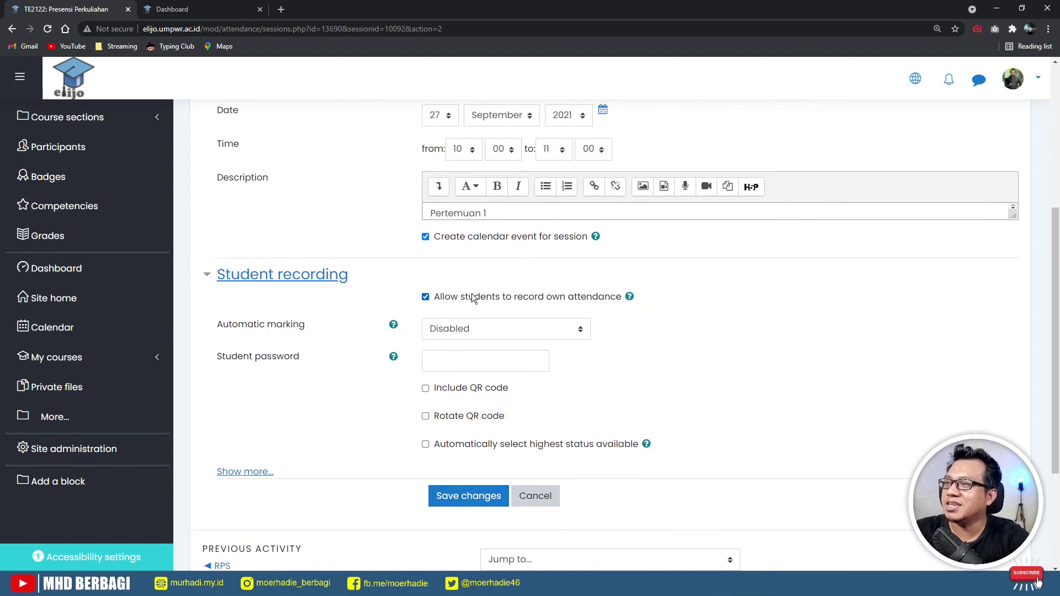
scroll(436, 299, "up", 2)
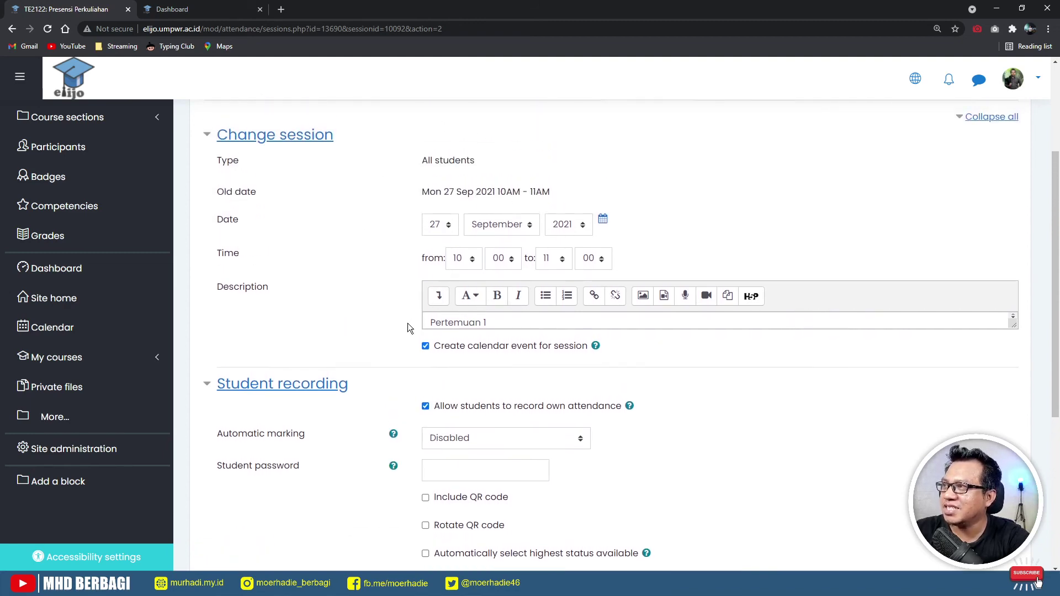
scroll(535, 433, "down", 5)
scroll(481, 418, "up", 5)
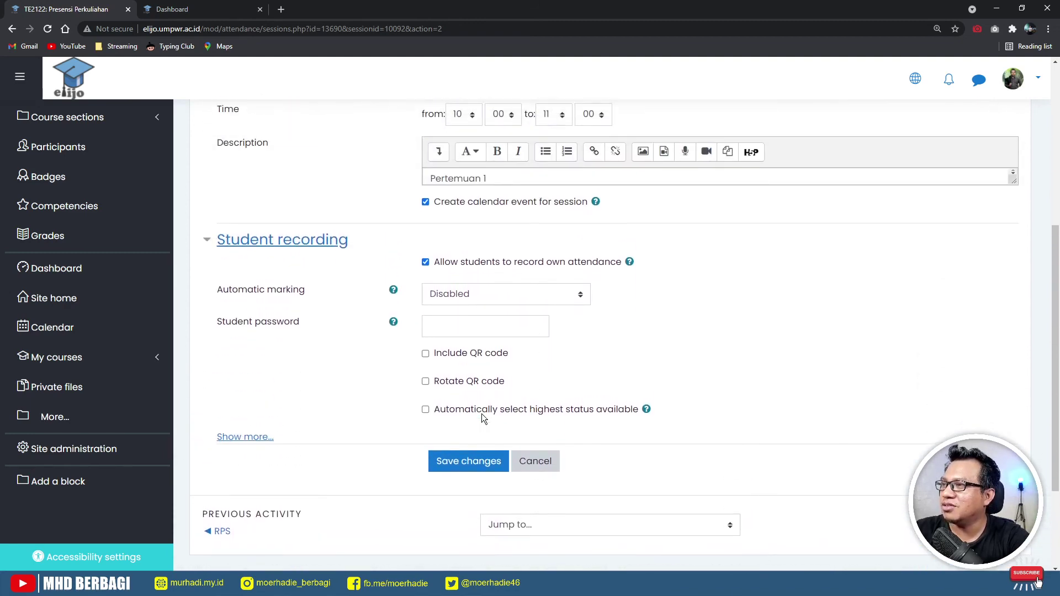
scroll(342, 269, "up", 1)
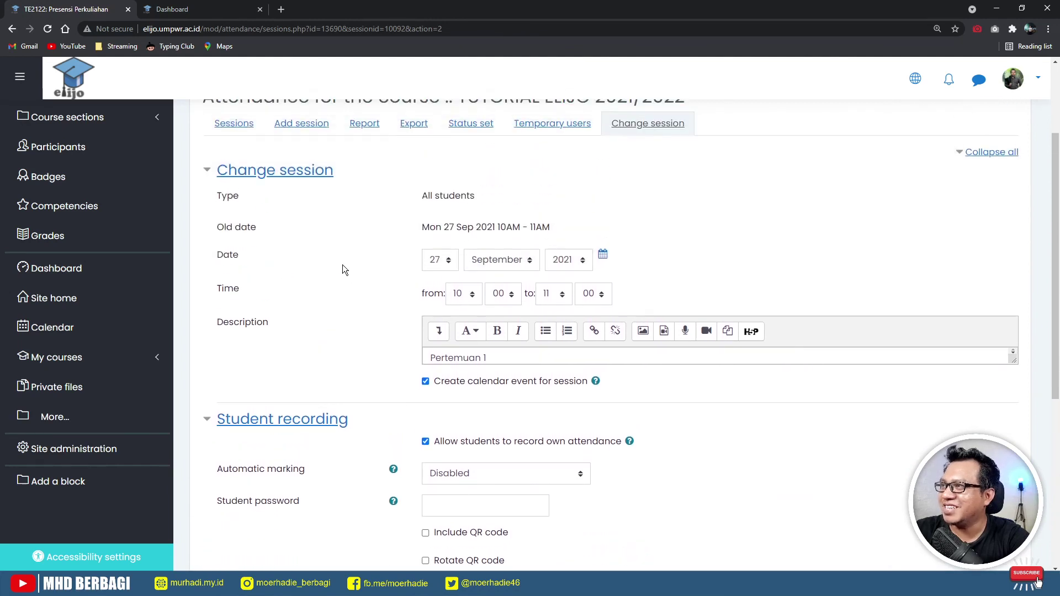
scroll(409, 310, "down", 3)
left_click(440, 274)
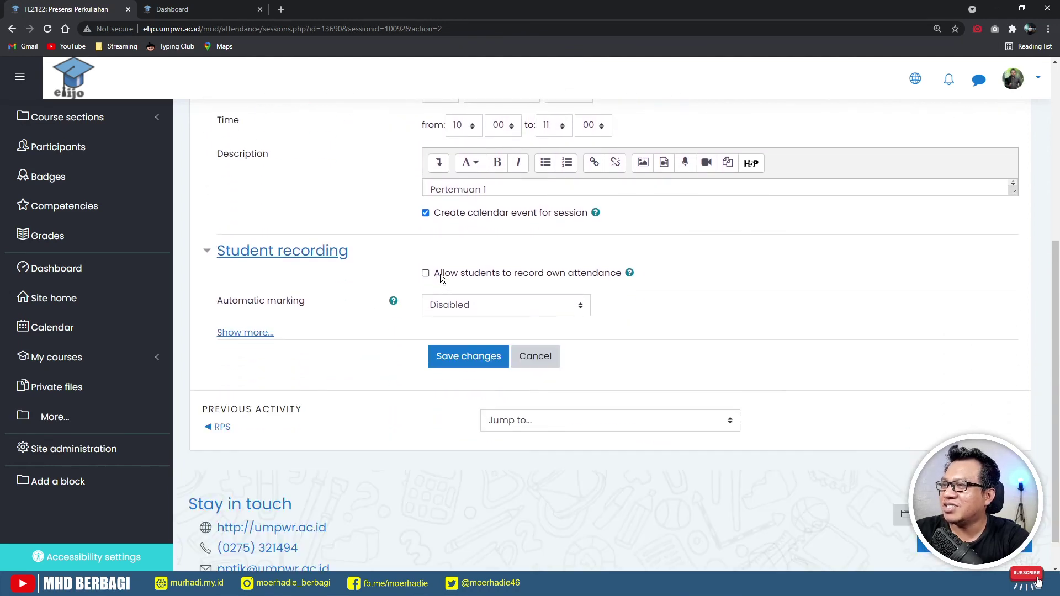
left_click(440, 274)
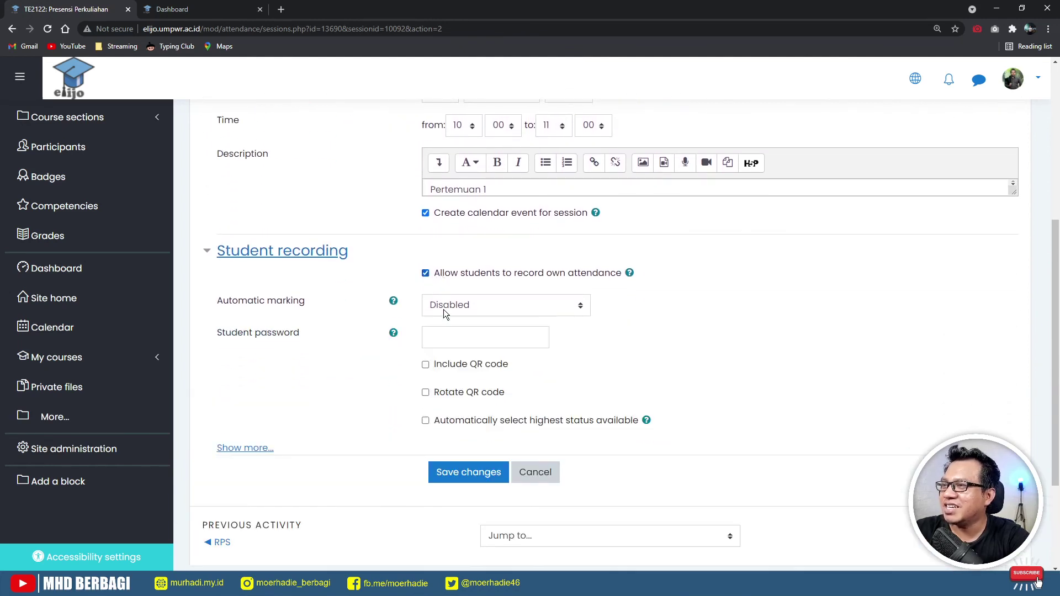
left_click(463, 468)
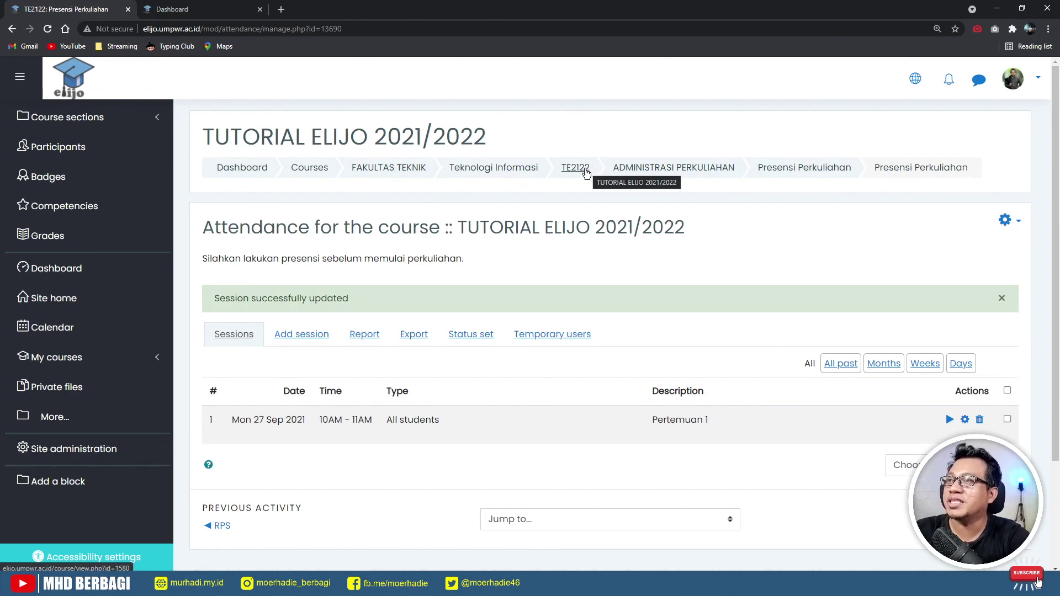
Step: Return to the TUTORIAL ELIJO 2021/2022 course page and view the ADMINISTRASI PERKULIAHAN section
left_click(587, 174)
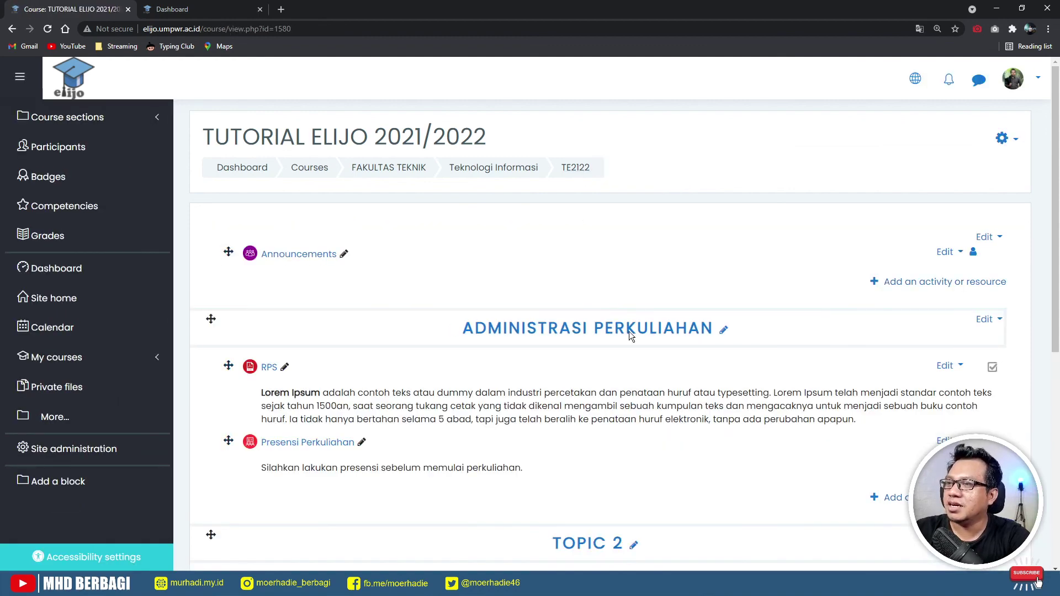
scroll(332, 214, "down", 2)
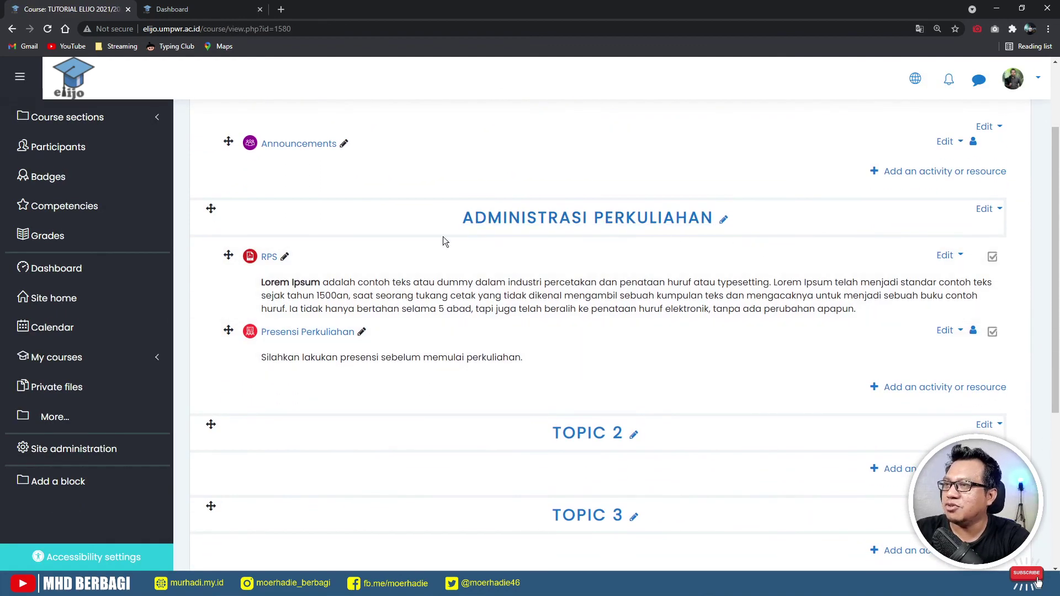